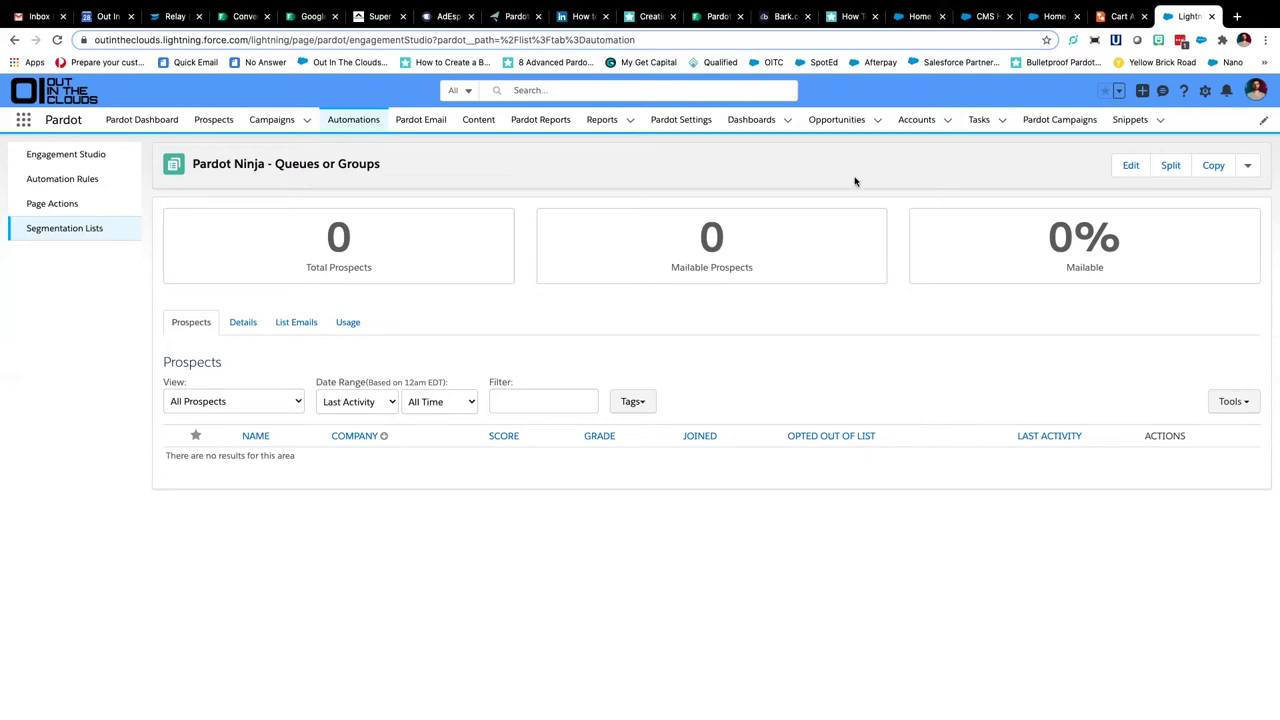
- Open the Pardot Ninja - Queues or Groups user group from Pardot Settings
{"action": "left_click", "coordinate": [677, 122]}
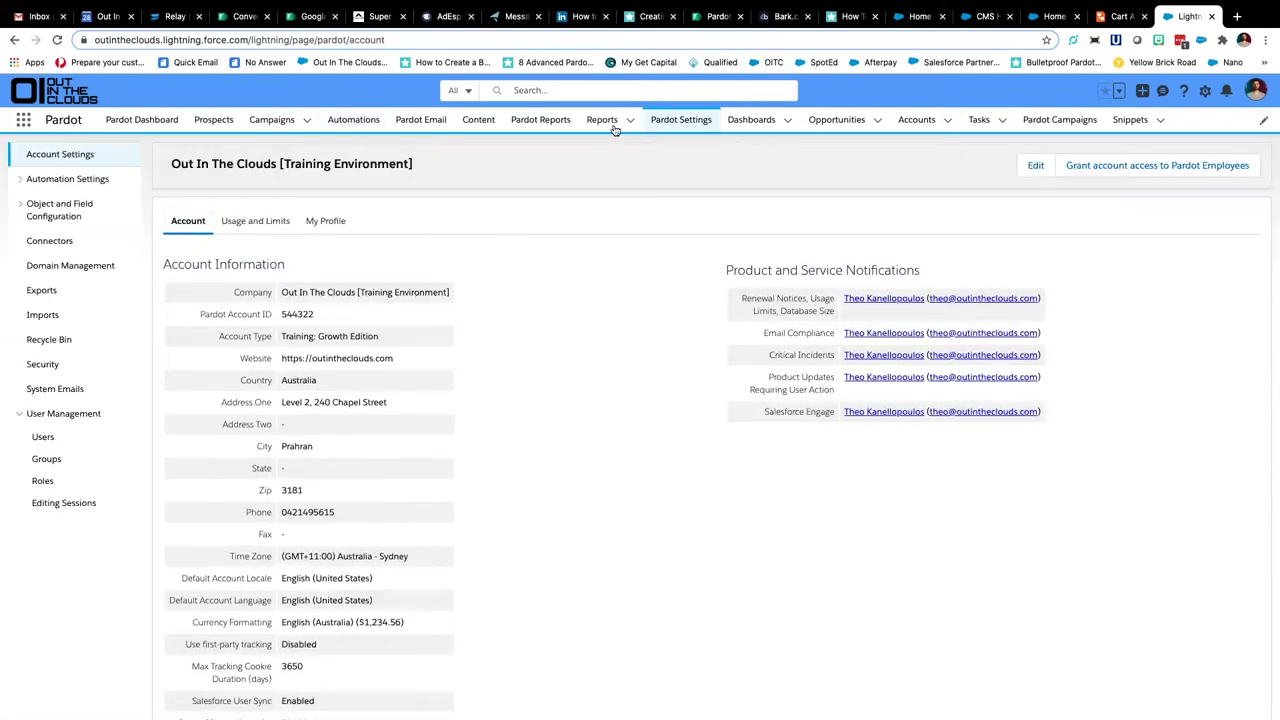
{"action": "left_click", "coordinate": [46, 460]}
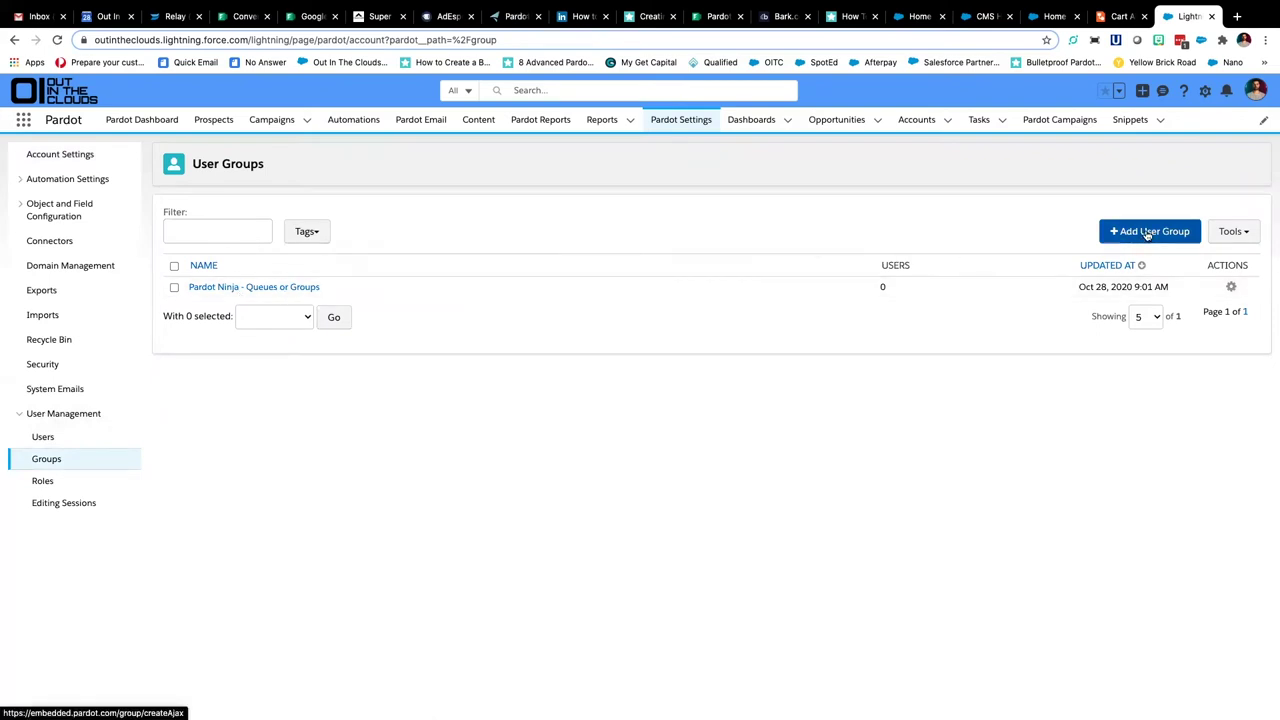
{"action": "left_click", "coordinate": [300, 288]}
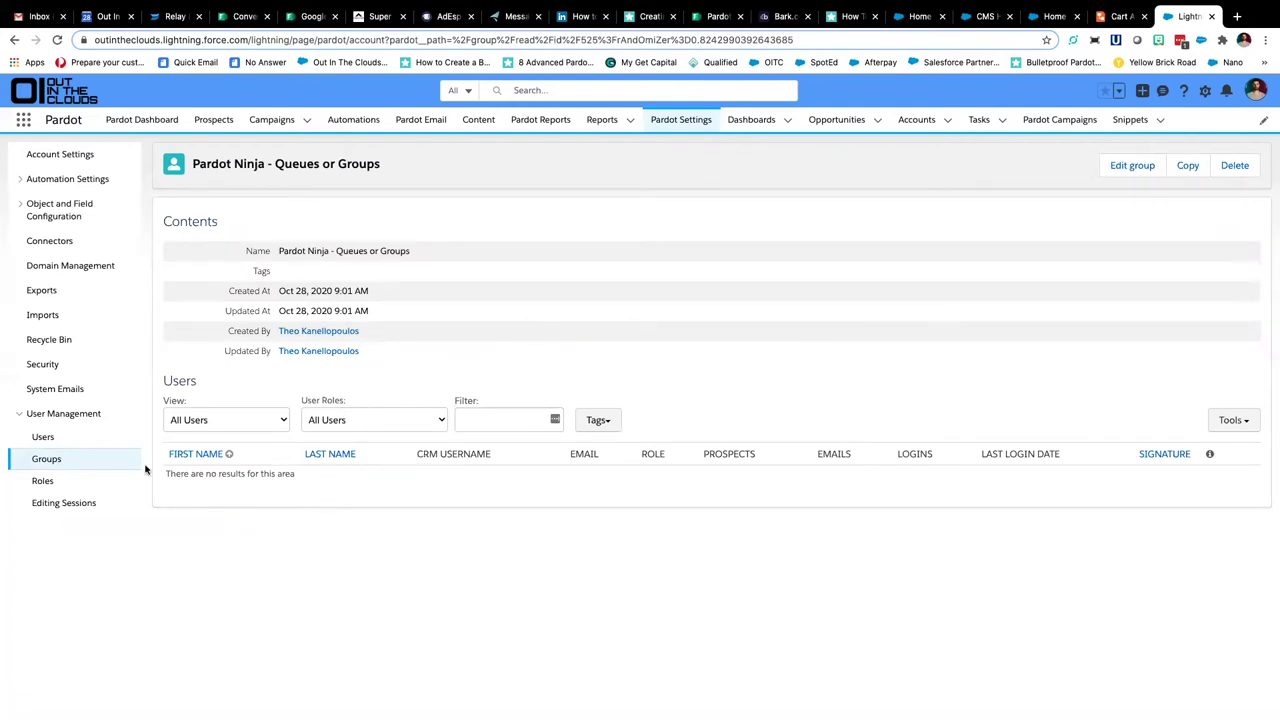
- Open the CEO's user profile for editing, then leave without saving changes
{"action": "left_click", "coordinate": [41, 440]}
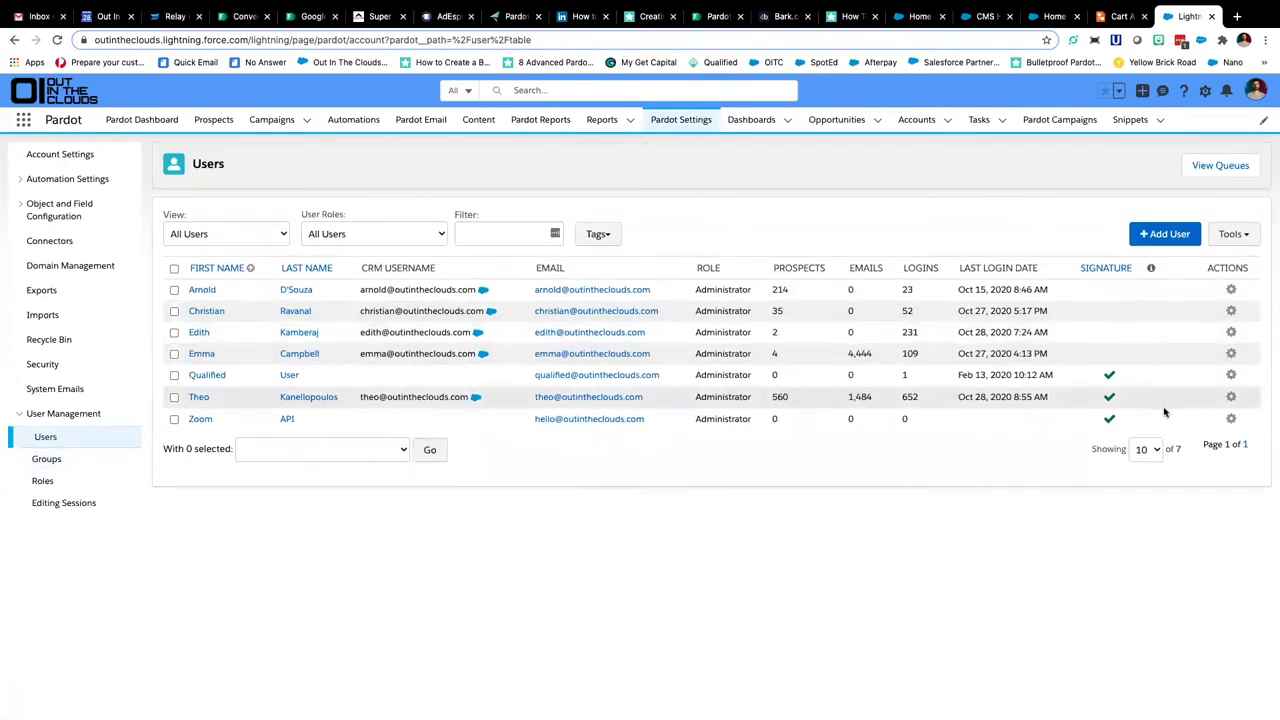
{"action": "mouse_move", "coordinate": [1231, 397]}
{"action": "left_click", "coordinate": [1189, 428]}
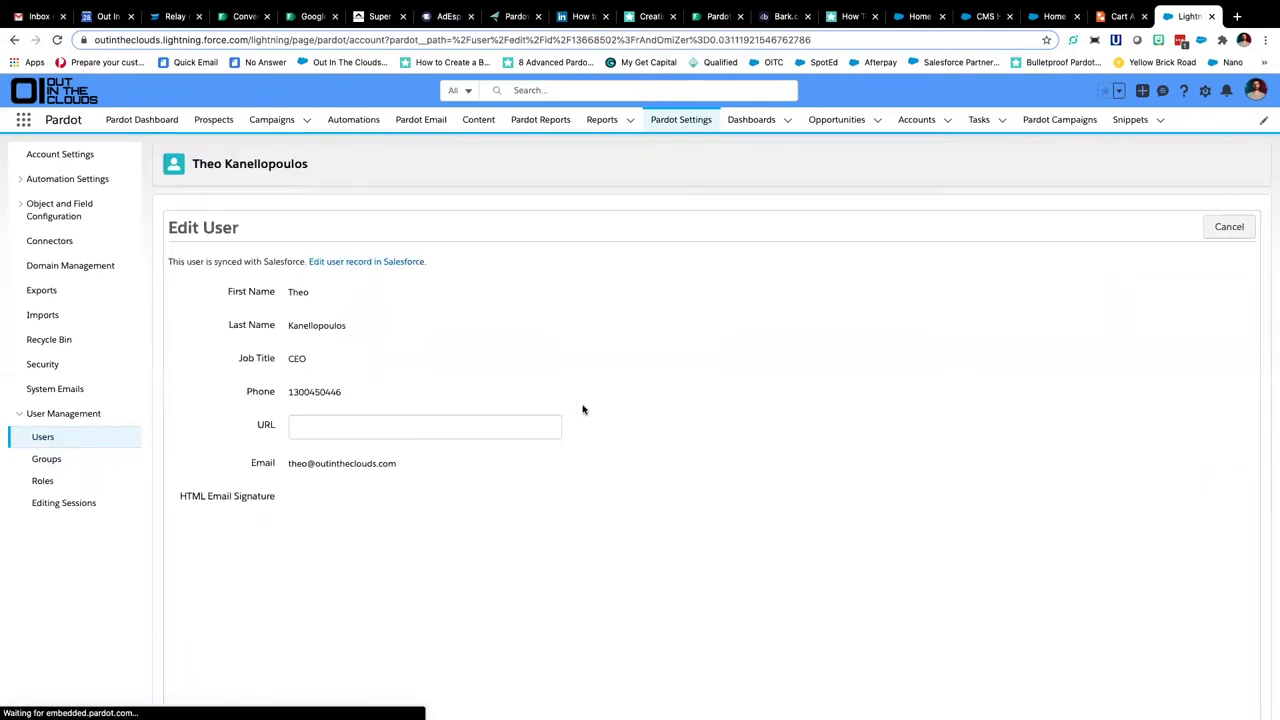
{"action": "scroll", "coordinate": [586, 404], "scroll_direction": "down", "scroll_amount": 3}
{"action": "scroll", "coordinate": [586, 404], "scroll_direction": "down", "scroll_amount": 5}
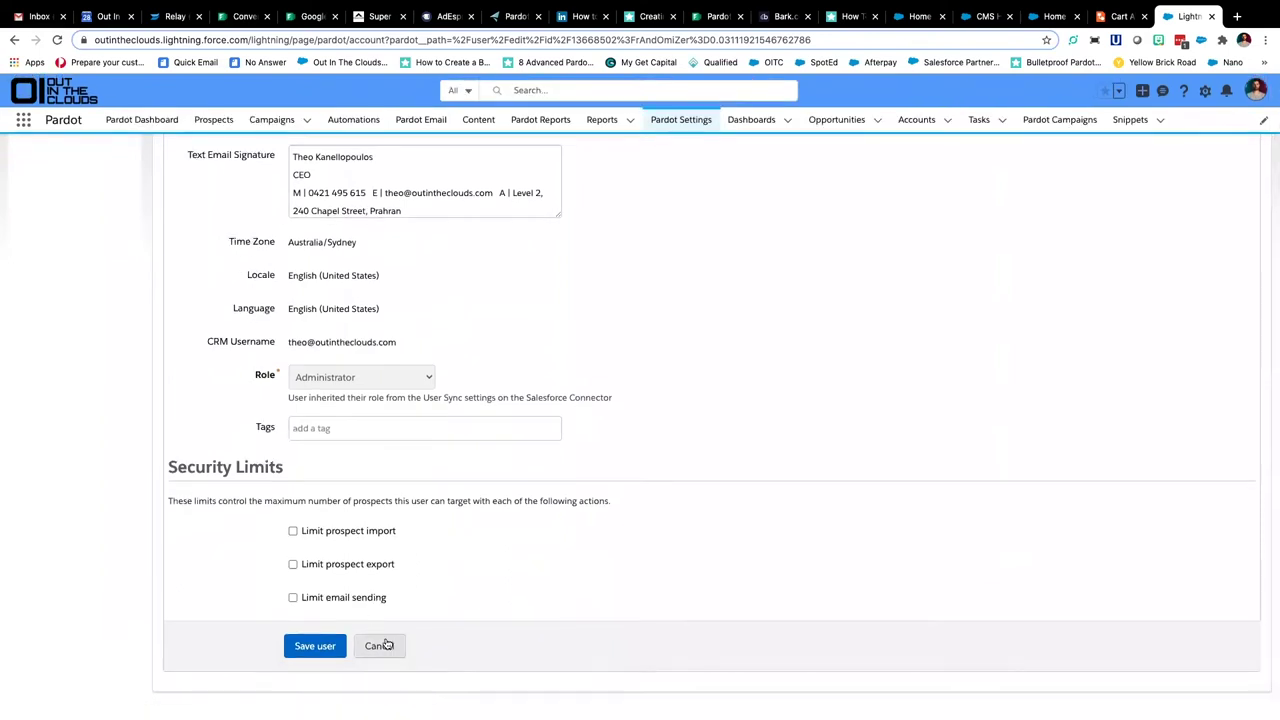
{"action": "left_click", "coordinate": [381, 644]}
{"action": "left_click", "coordinate": [755, 116]}
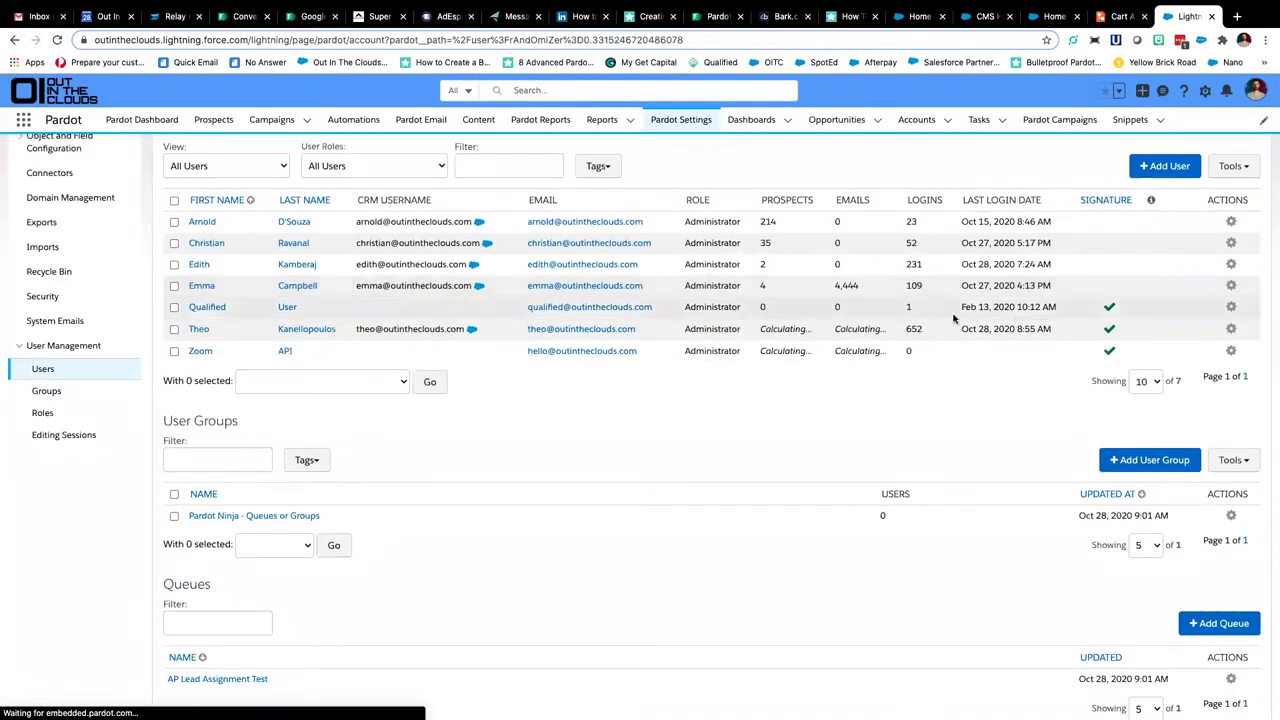
- Add the CEO's account to Pardot Ninja - Queues or Groups and reopen that group
{"action": "left_click", "coordinate": [1232, 328]}
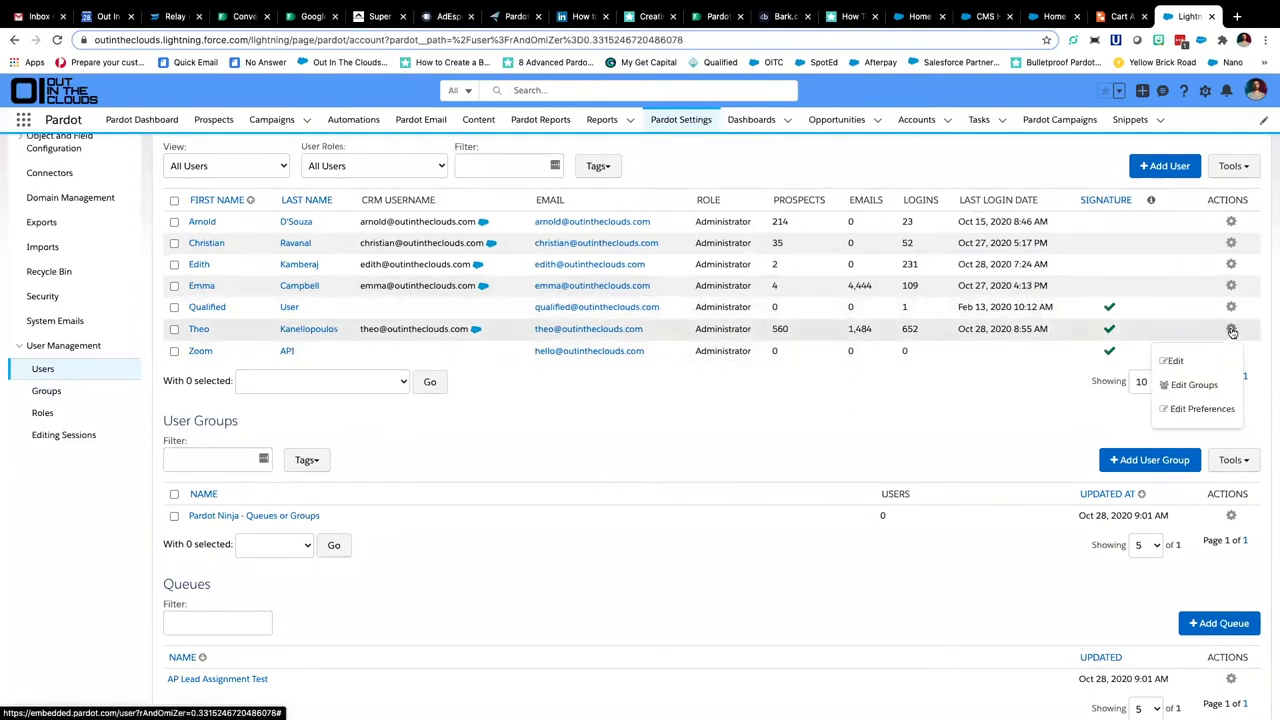
{"action": "left_click", "coordinate": [1205, 389]}
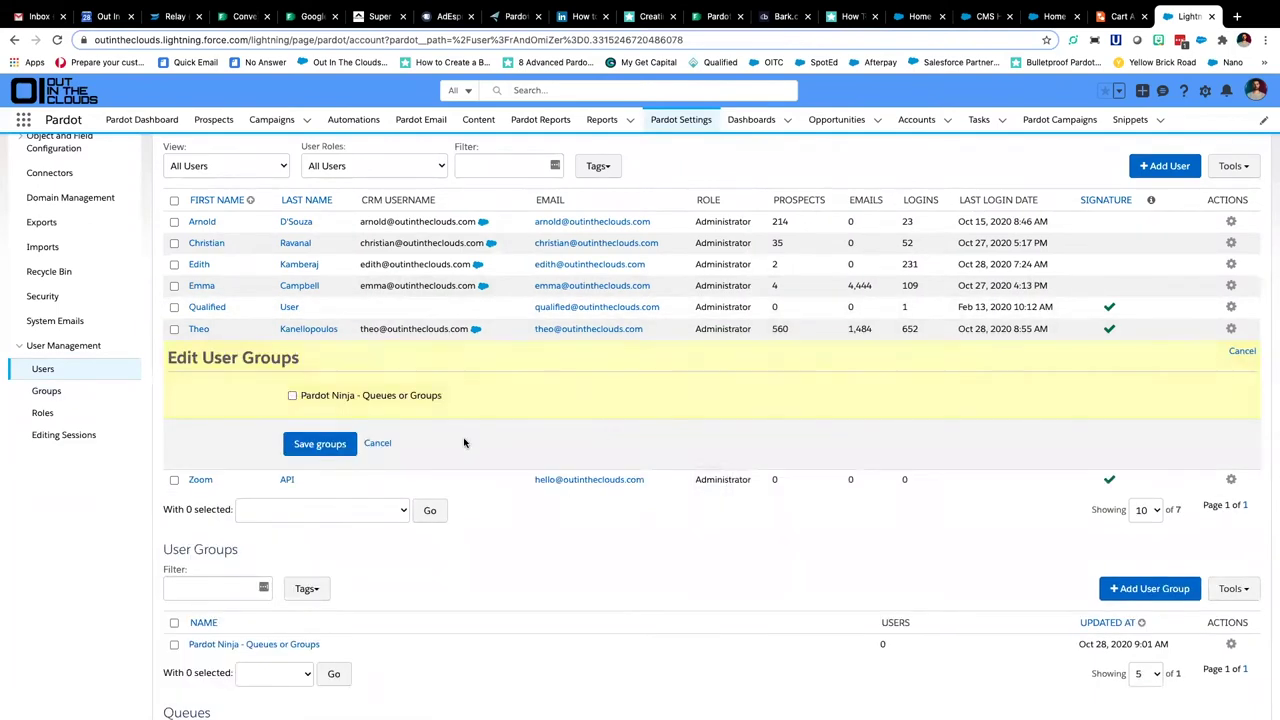
{"action": "left_click", "coordinate": [292, 396]}
{"action": "left_click", "coordinate": [312, 444]}
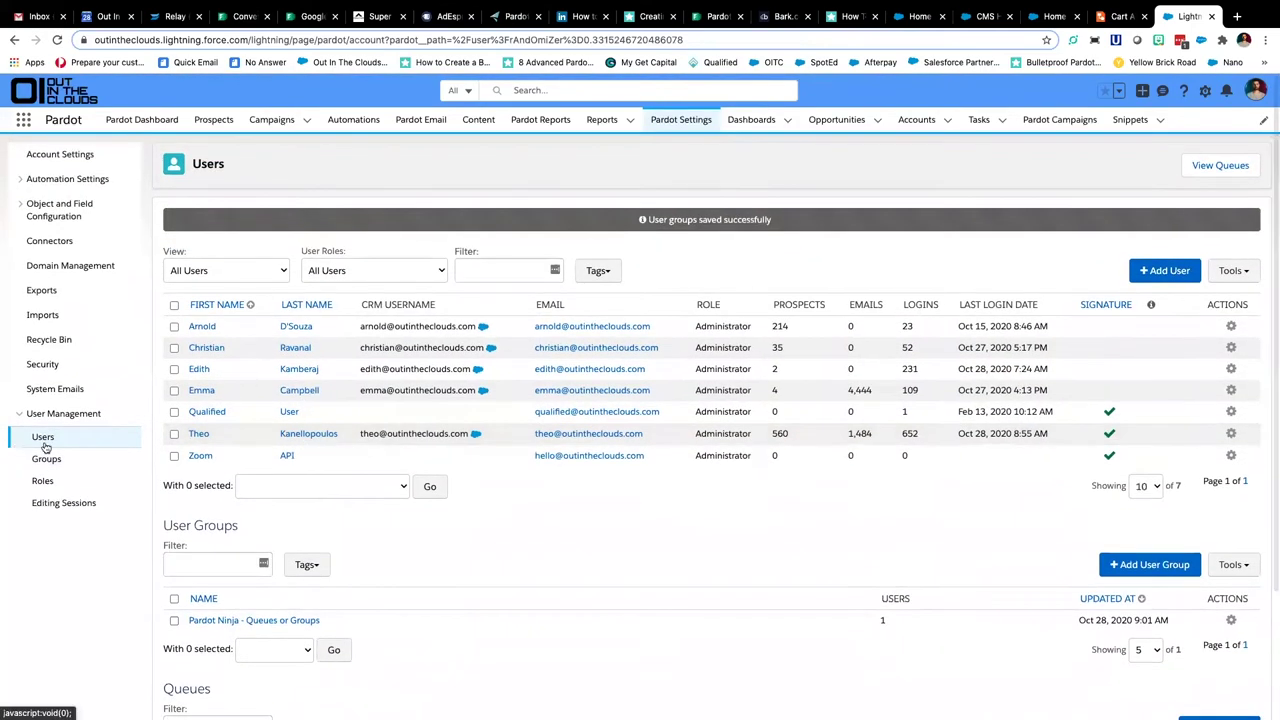
{"action": "left_click", "coordinate": [50, 460]}
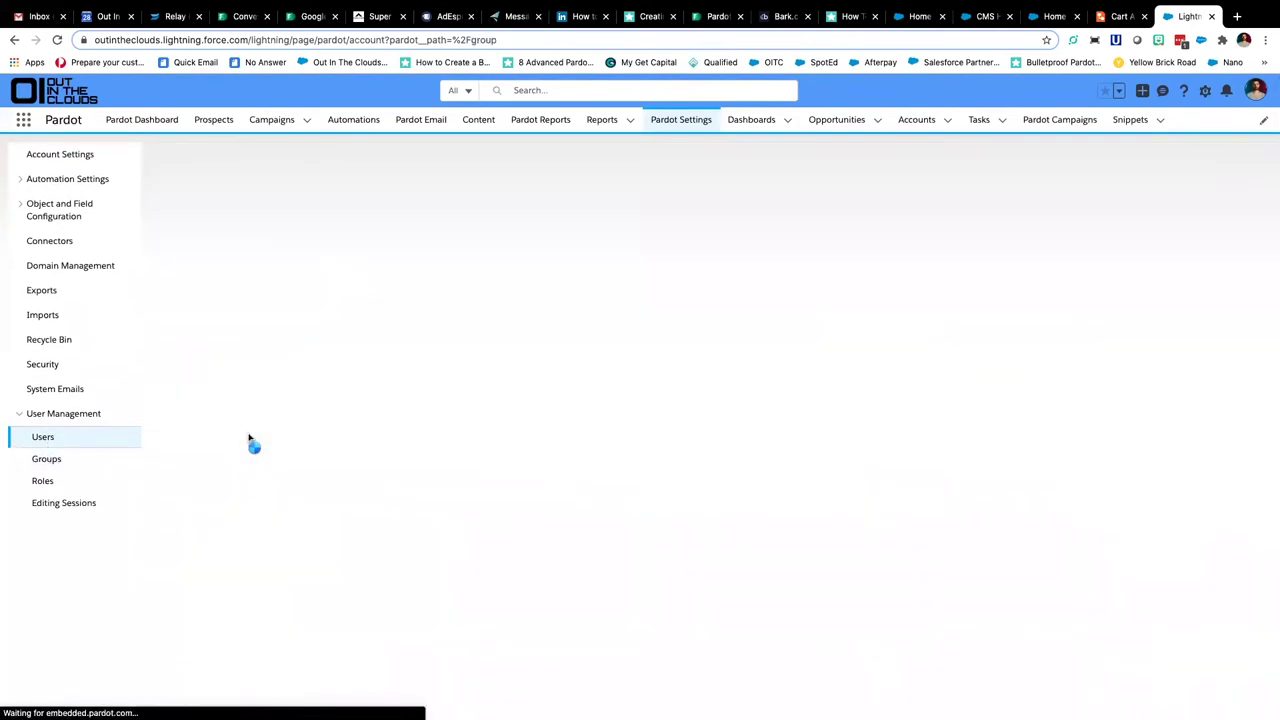
{"action": "left_click", "coordinate": [231, 287]}
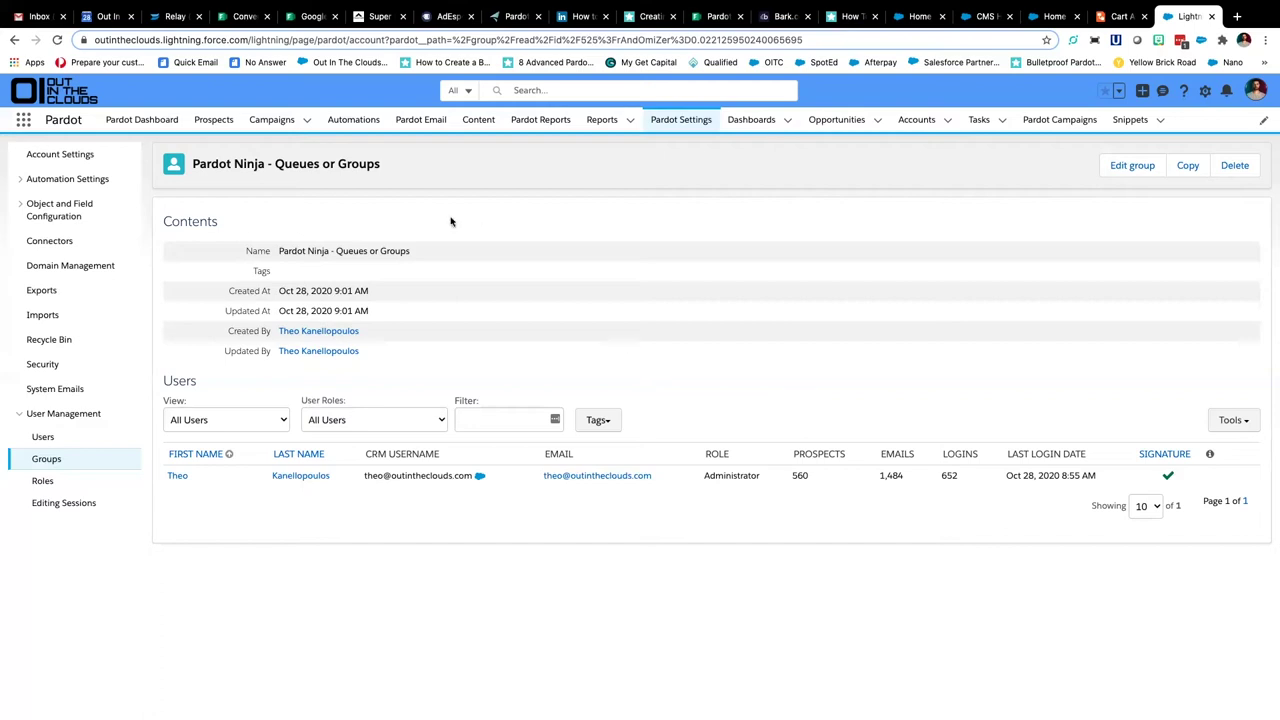
- Go to the Forms list under Content
{"action": "left_click", "coordinate": [478, 120]}
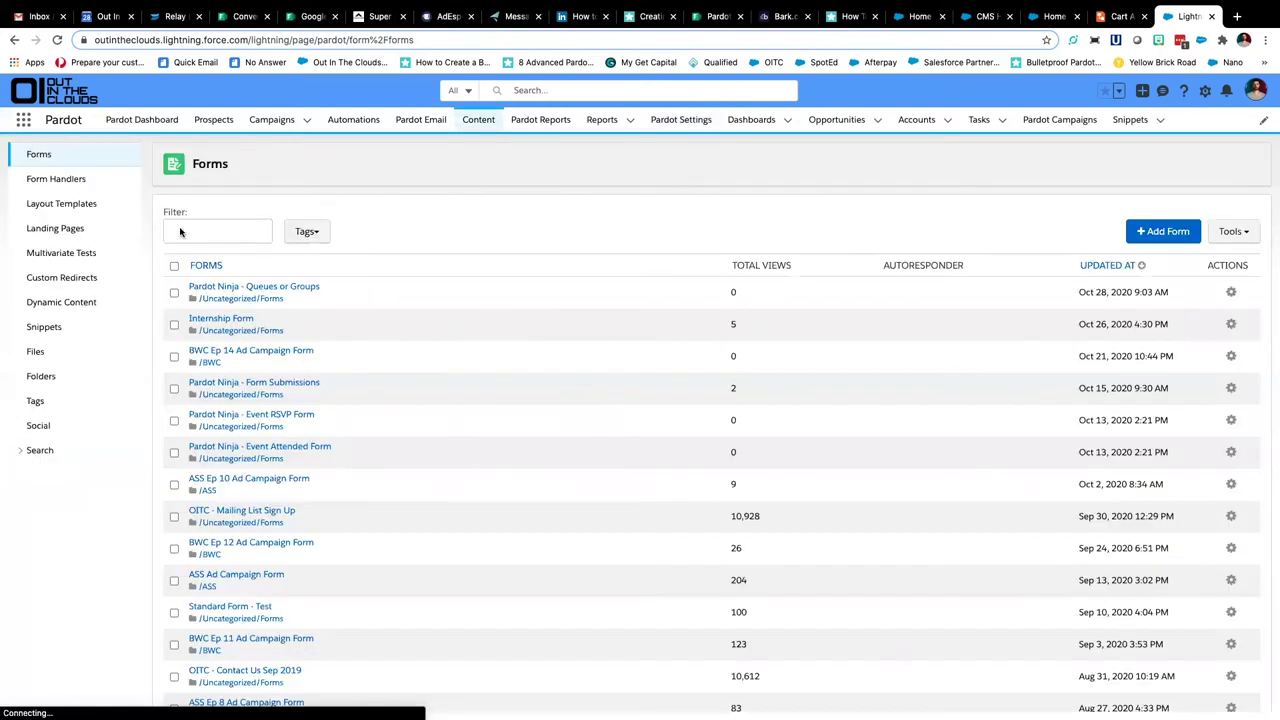
- Edit the form and add an 'Assign to group' completion action targeting Pardot Ninja - Queues or Groups
{"action": "left_click", "coordinate": [234, 288]}
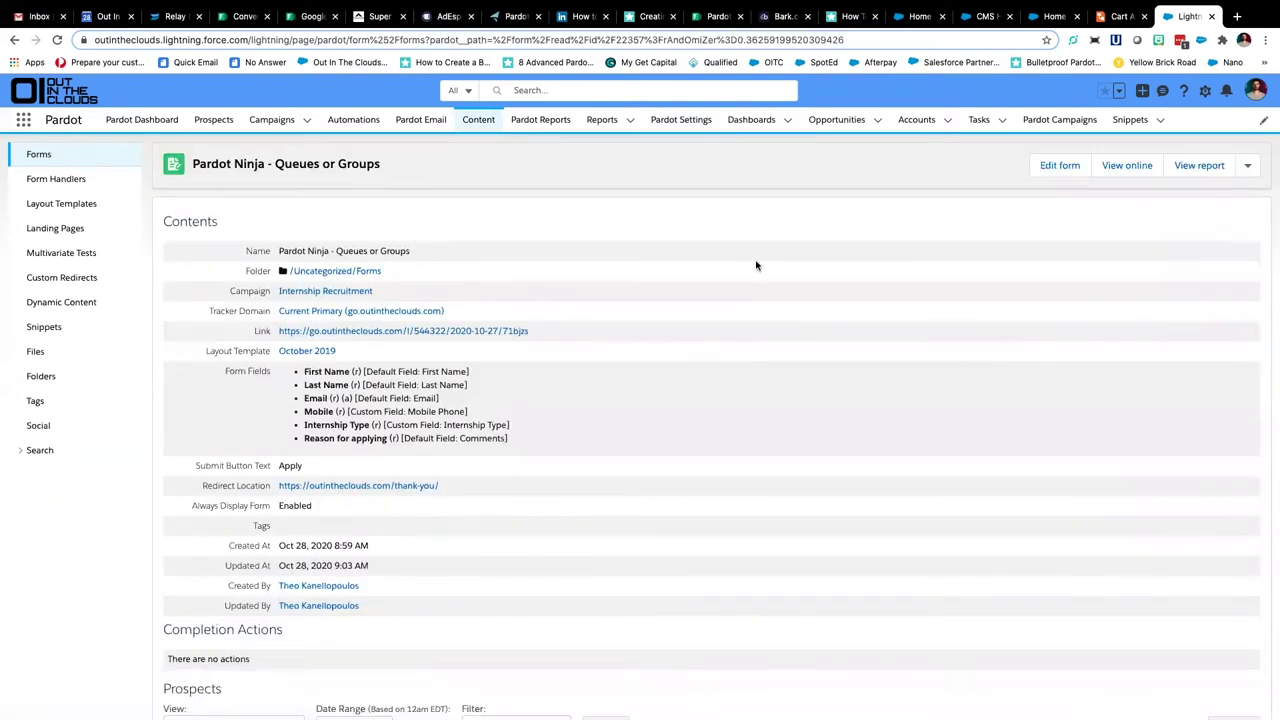
{"action": "left_click", "coordinate": [1059, 166]}
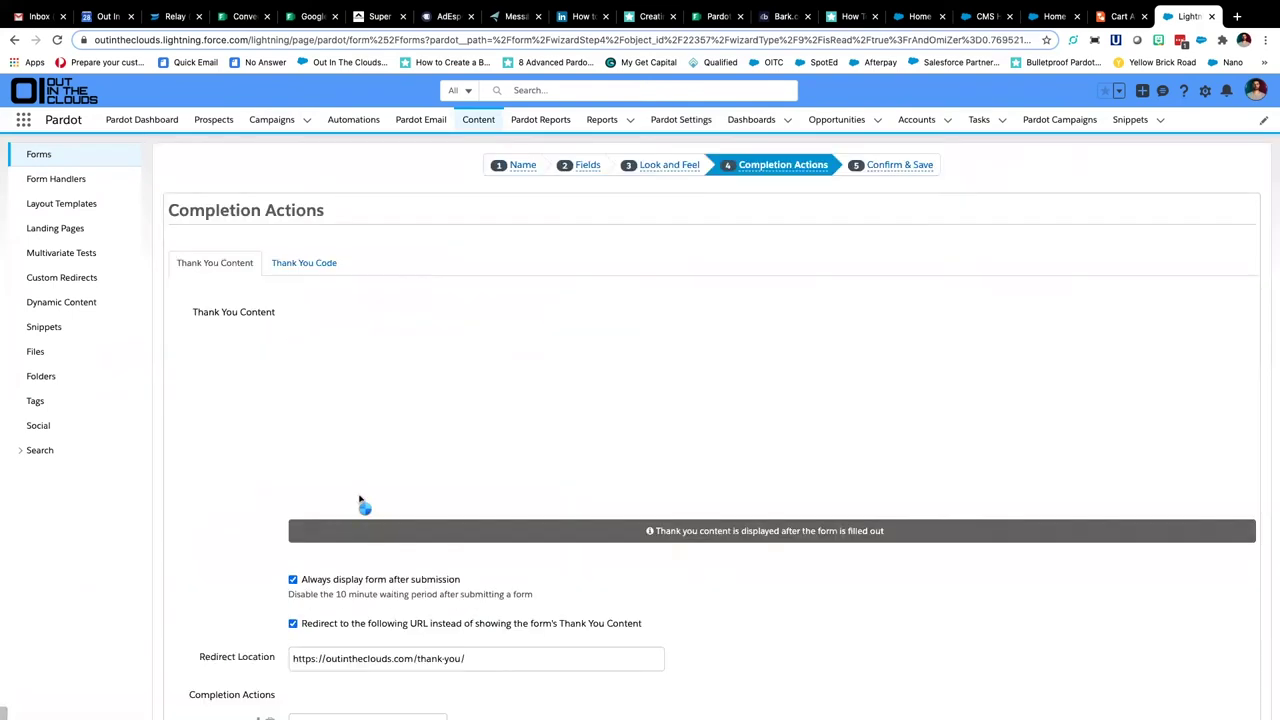
{"action": "scroll", "coordinate": [362, 504], "scroll_direction": "down", "scroll_amount": 2}
{"action": "left_click", "coordinate": [365, 550]}
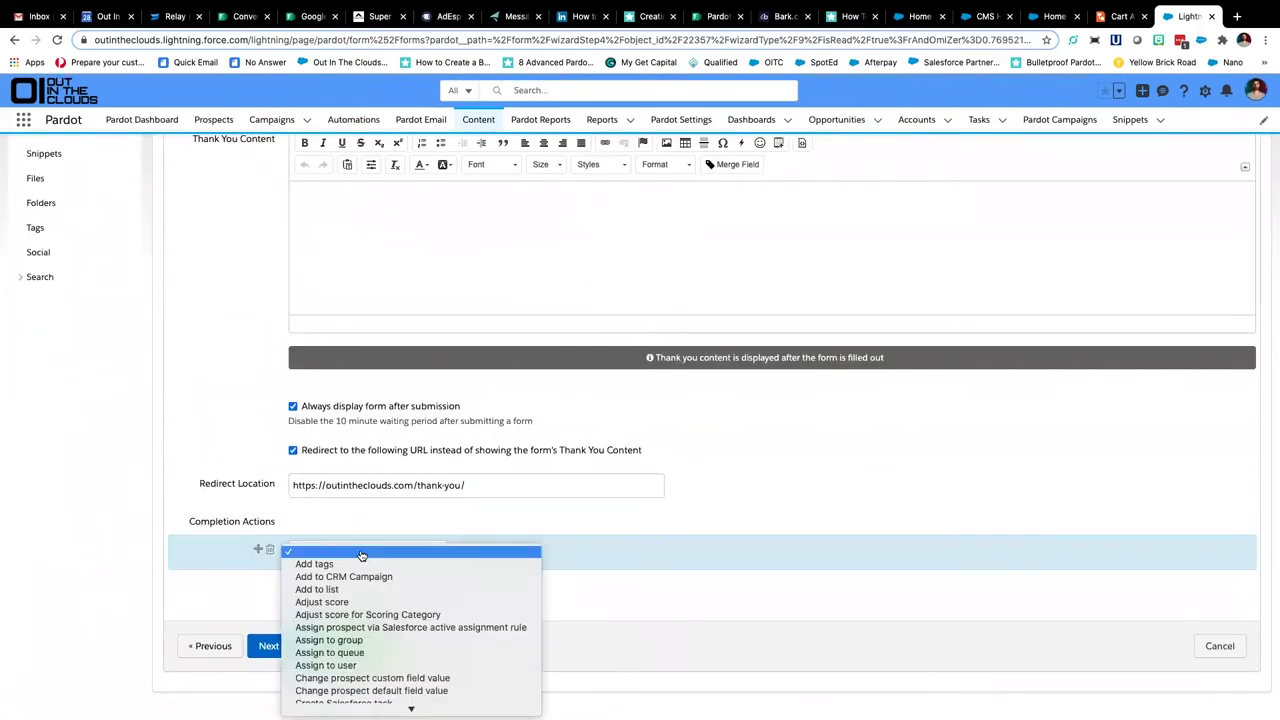
{"action": "left_click", "coordinate": [340, 640]}
{"action": "left_click", "coordinate": [500, 552]}
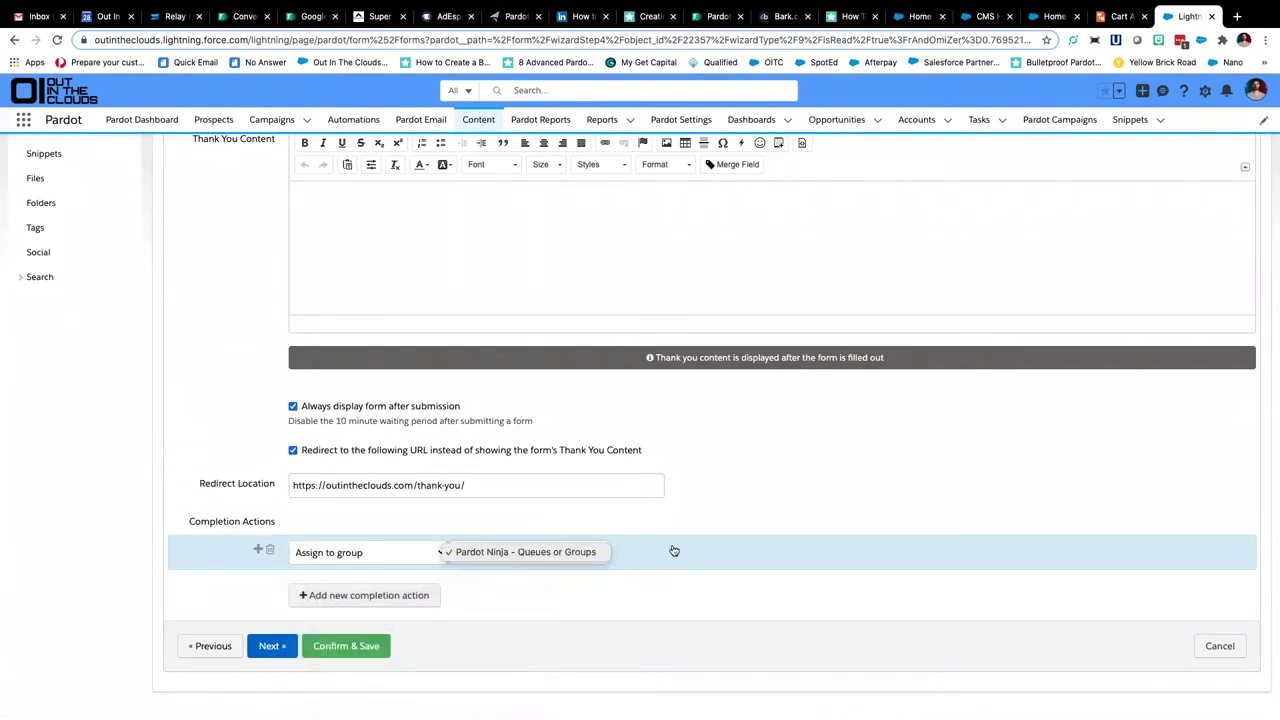
{"action": "left_click", "coordinate": [528, 552]}
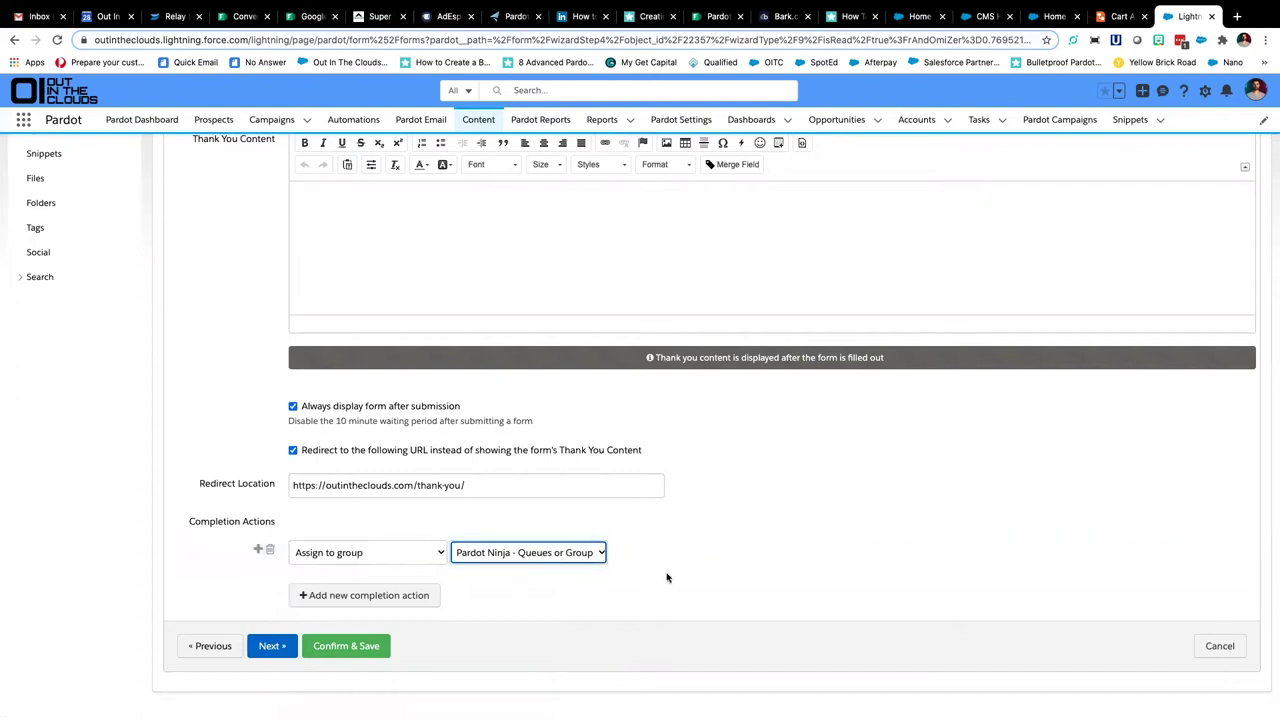
- Review the completion actions and bring up the action type list again
{"action": "scroll", "coordinate": [662, 580], "scroll_direction": "up", "scroll_amount": 3}
{"action": "scroll", "coordinate": [671, 576], "scroll_direction": "down", "scroll_amount": 3}
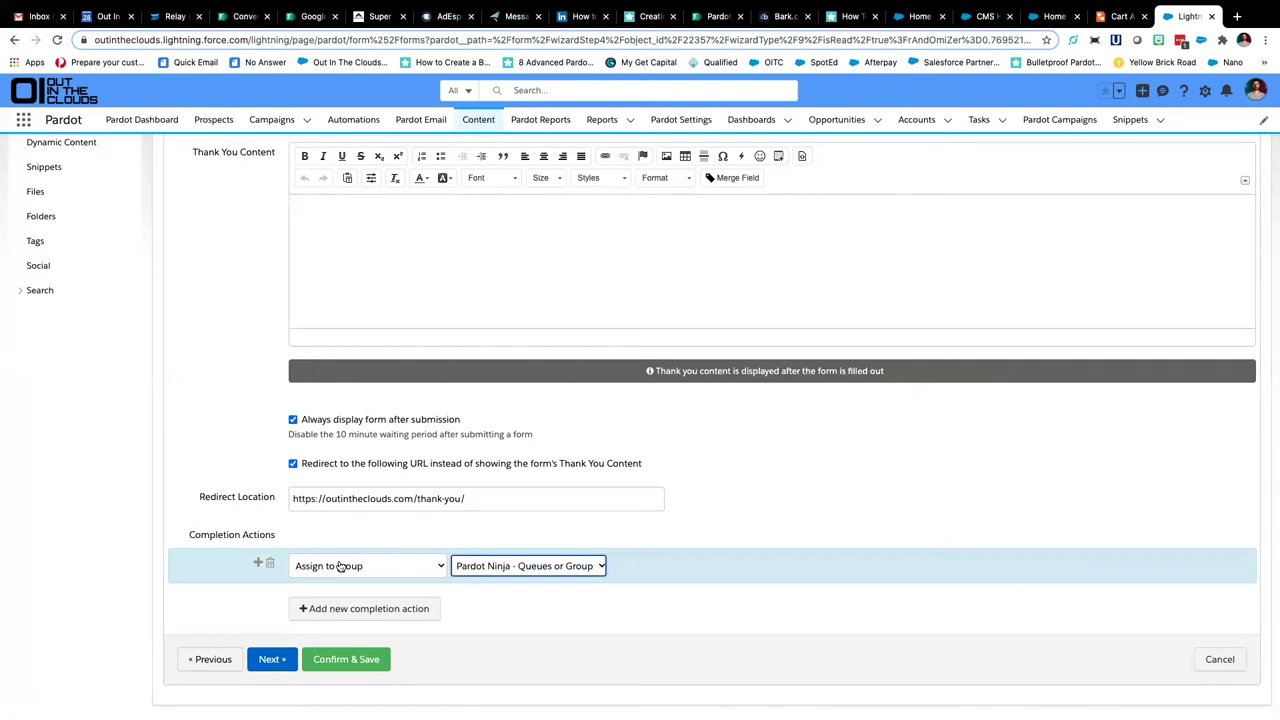
{"action": "left_click", "coordinate": [340, 567]}
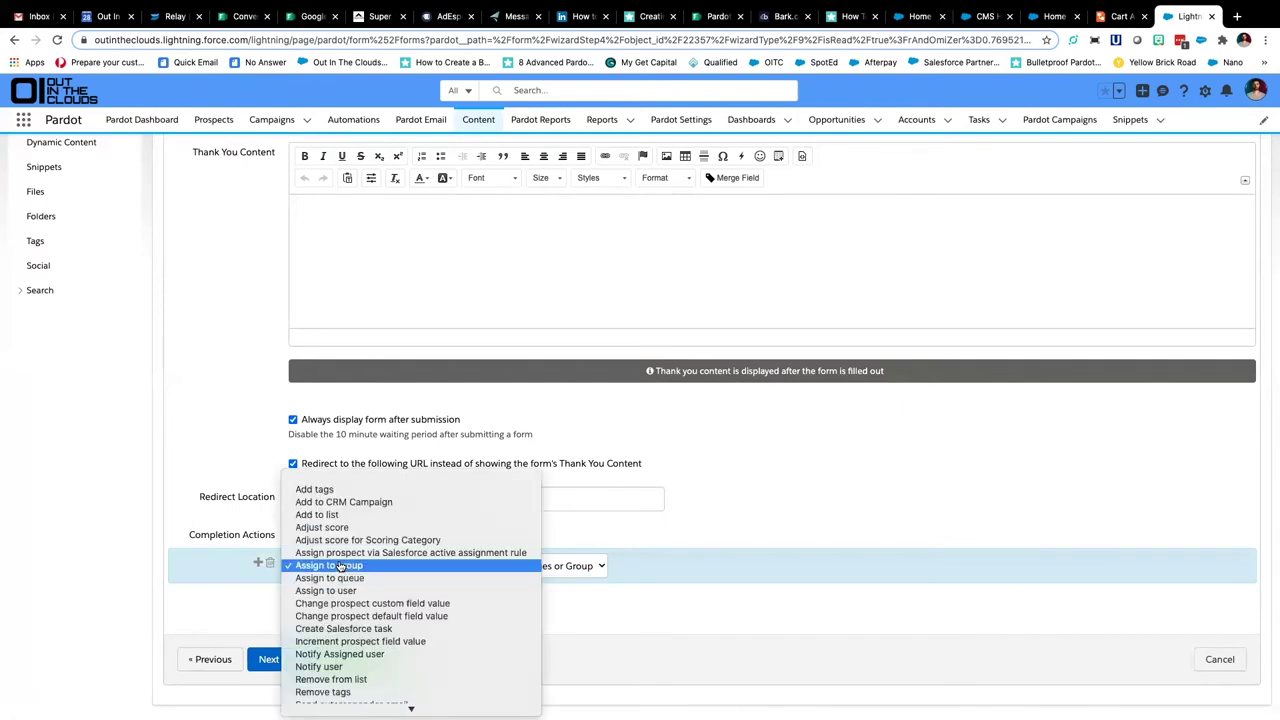
{"action": "left_click", "coordinate": [343, 579]}
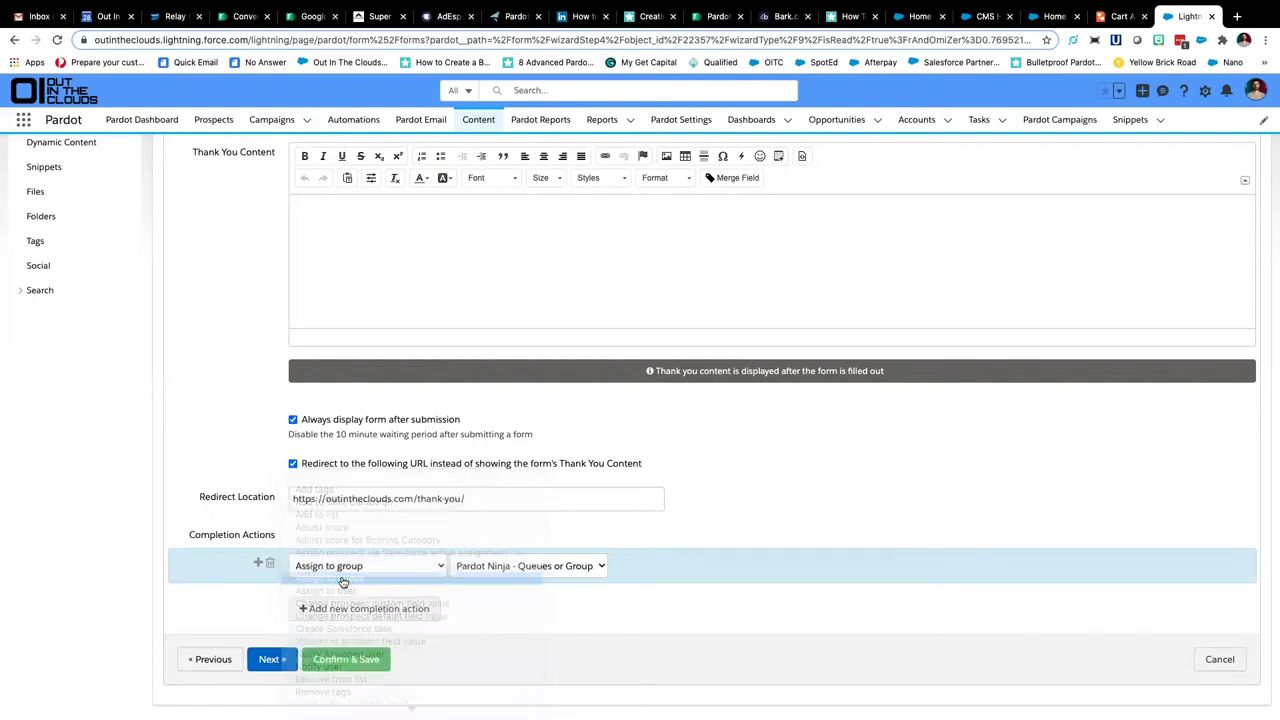
{"action": "left_click", "coordinate": [588, 569]}
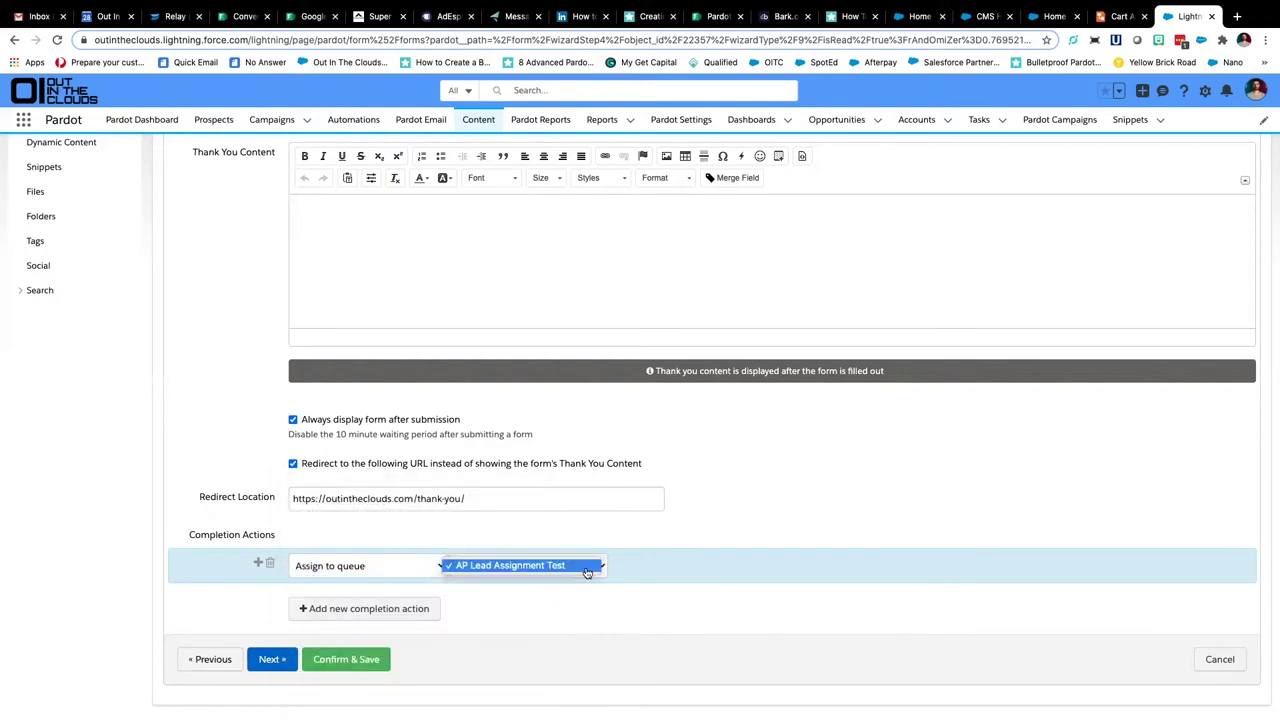
{"action": "left_click", "coordinate": [588, 567]}
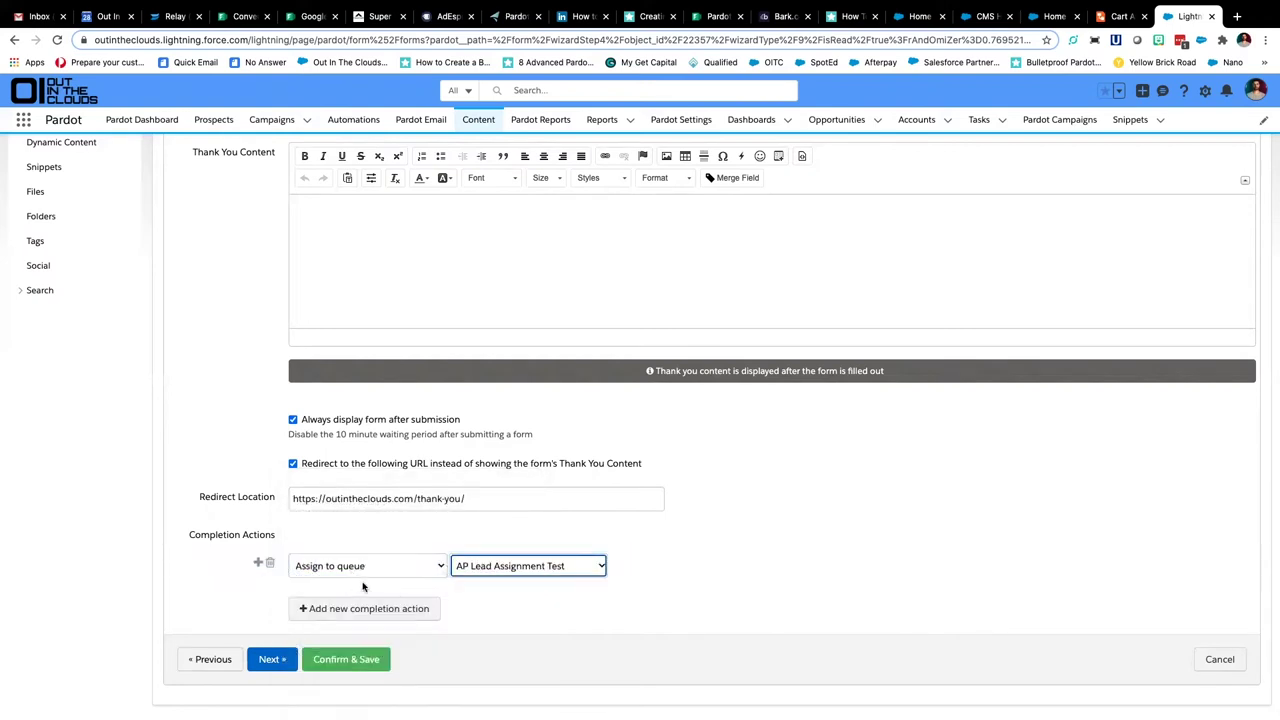
{"action": "scroll", "coordinate": [360, 580], "scroll_direction": "up", "scroll_amount": 3}
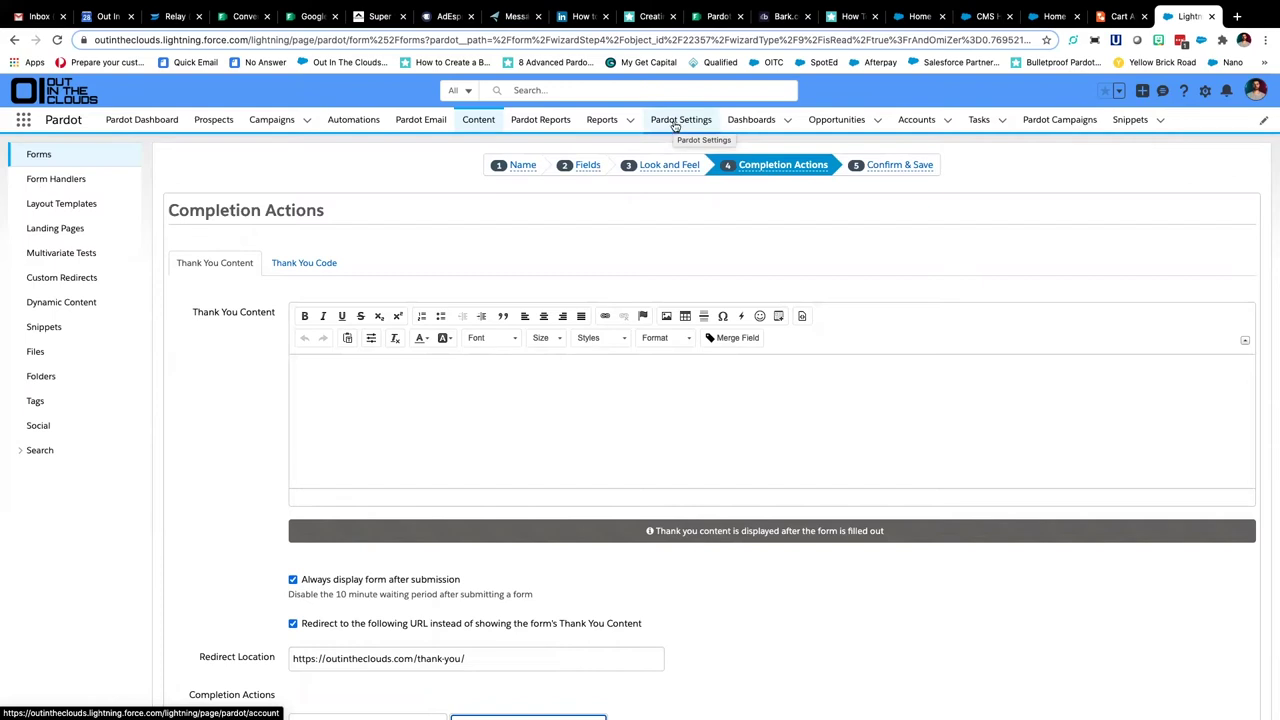
- View the list of queues under Pardot Settings > Users
{"action": "left_click", "coordinate": [675, 124]}
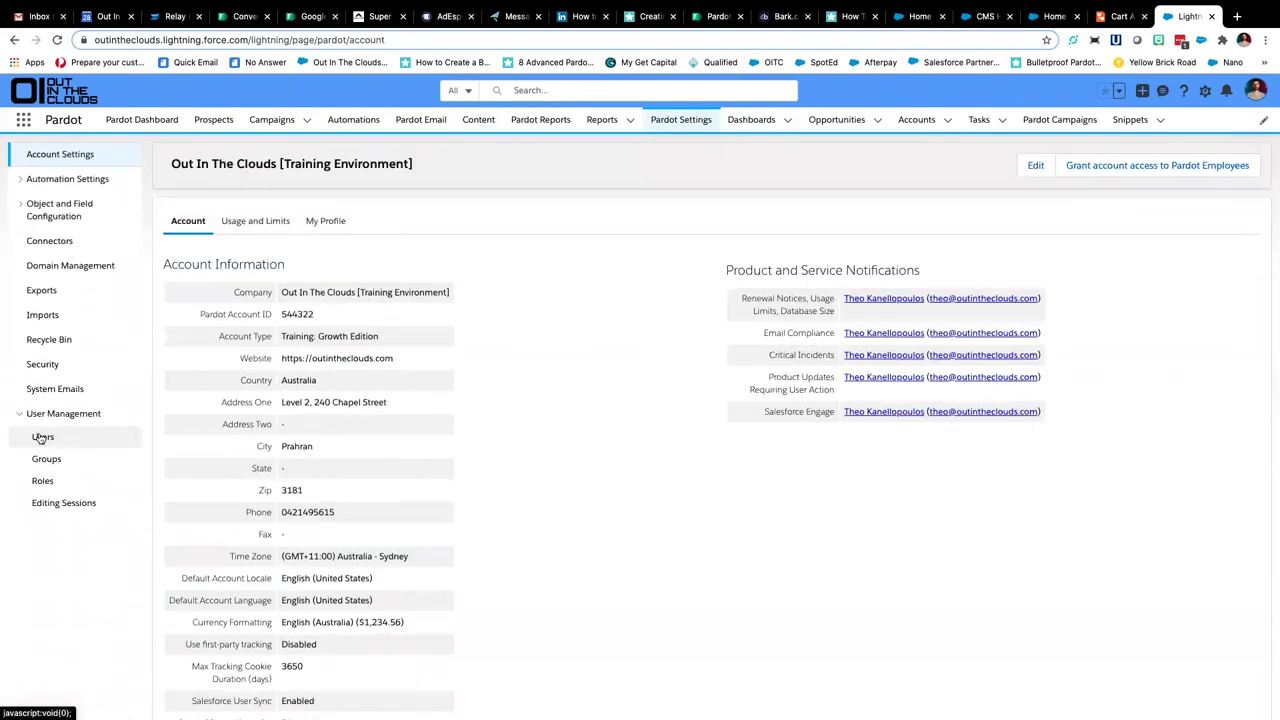
{"action": "left_click", "coordinate": [42, 437]}
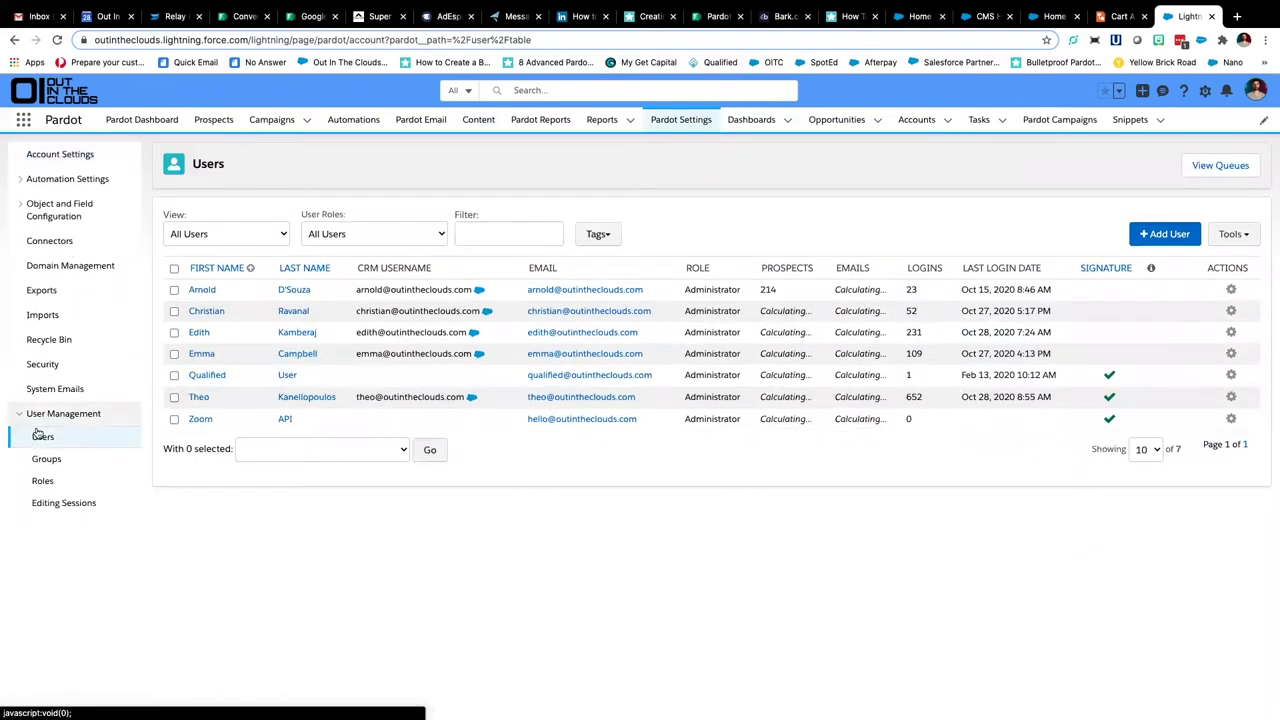
{"action": "left_click", "coordinate": [1228, 166]}
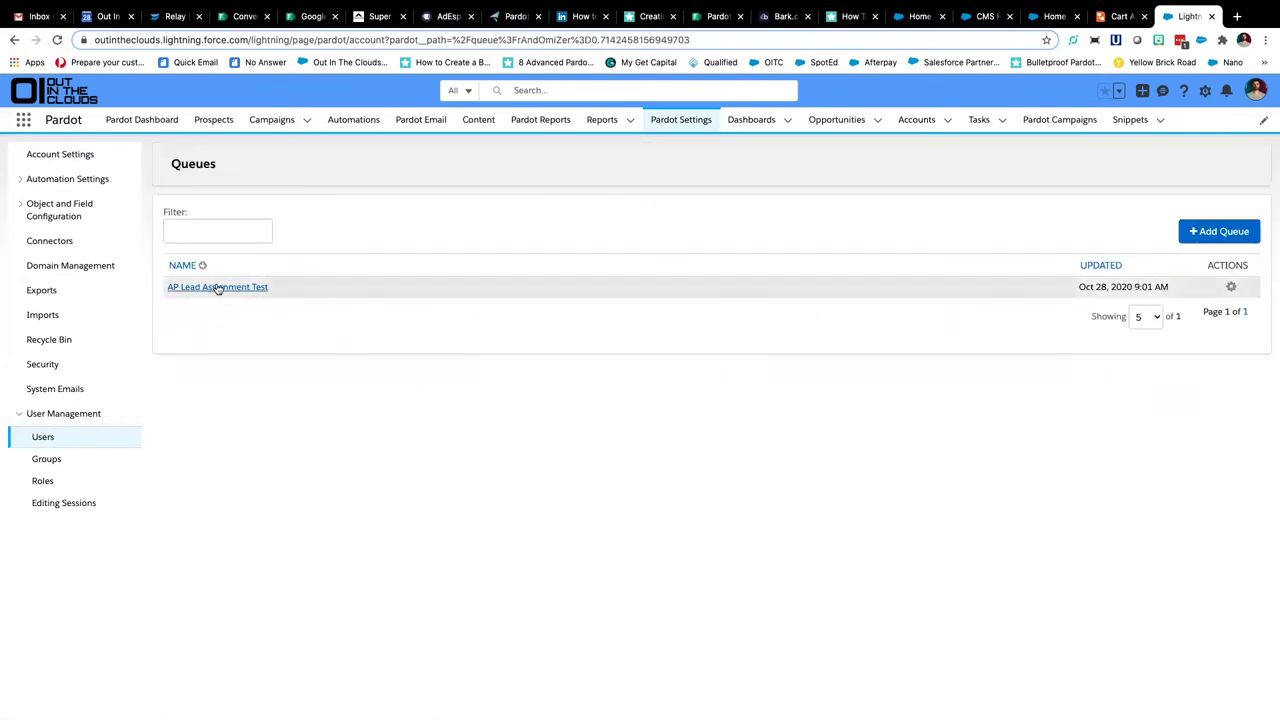
- Start a new queue, review the available queues, cancel, and return to Forms
{"action": "left_click", "coordinate": [1230, 232]}
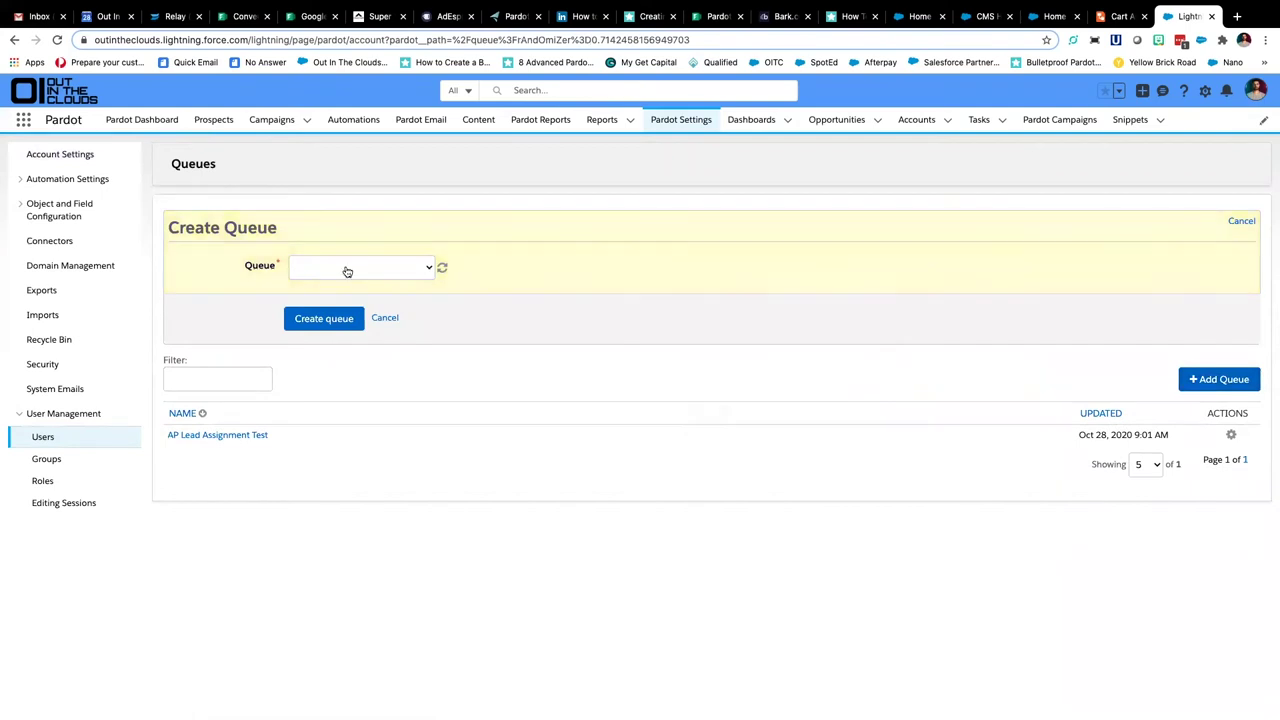
{"action": "left_click", "coordinate": [347, 266]}
{"action": "left_click", "coordinate": [644, 270]}
{"action": "left_click", "coordinate": [395, 322]}
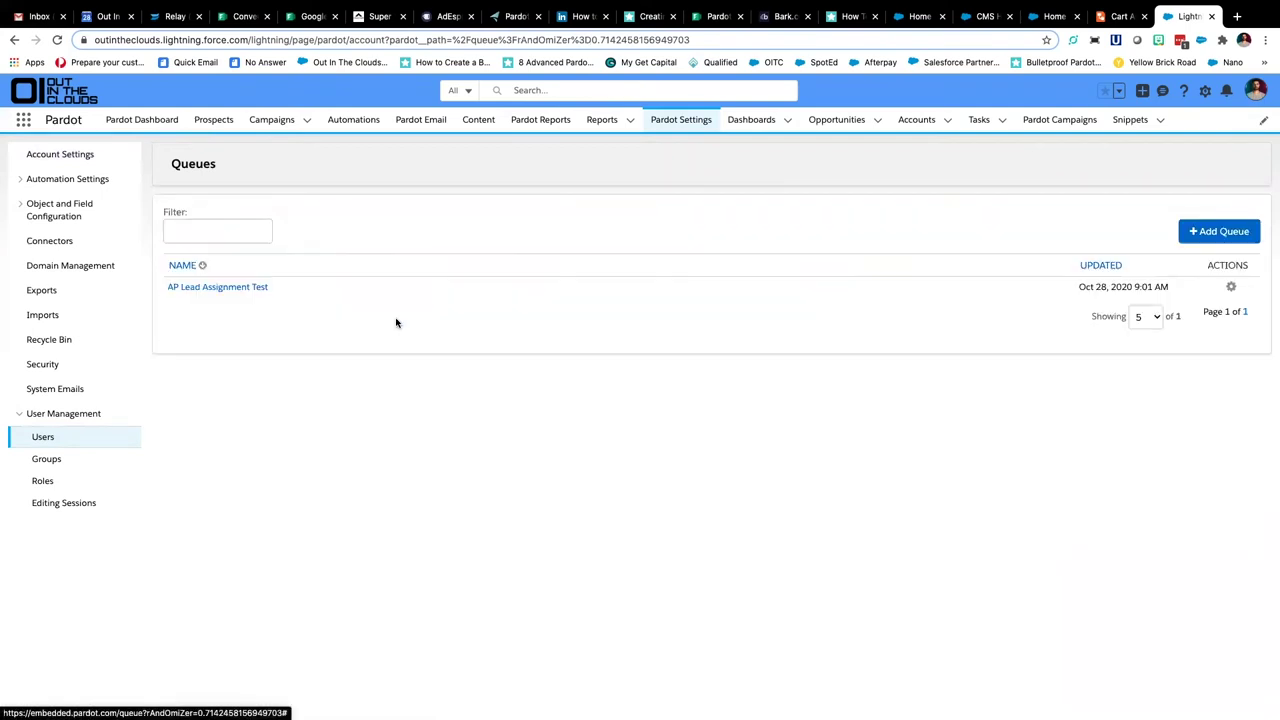
{"action": "left_click", "coordinate": [480, 119]}
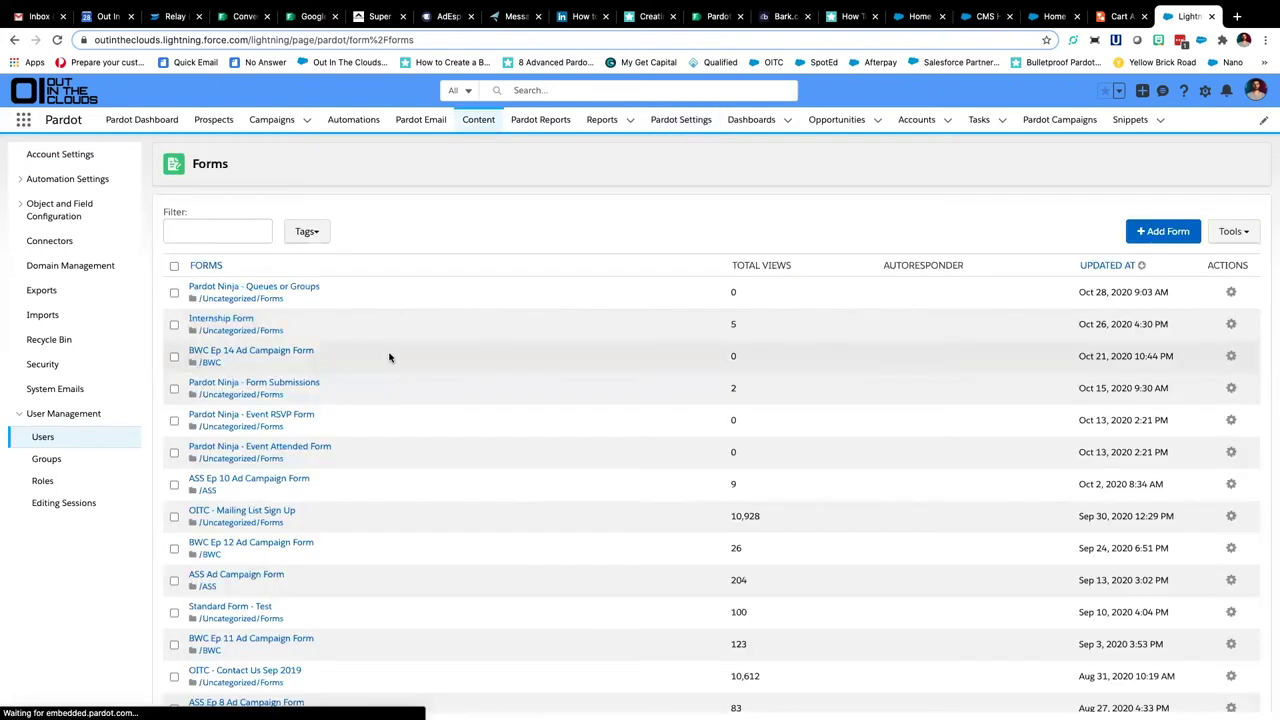
- Set the form's completion action to assign prospects to the AP Lead Assignment Test queue
{"action": "left_click", "coordinate": [300, 287]}
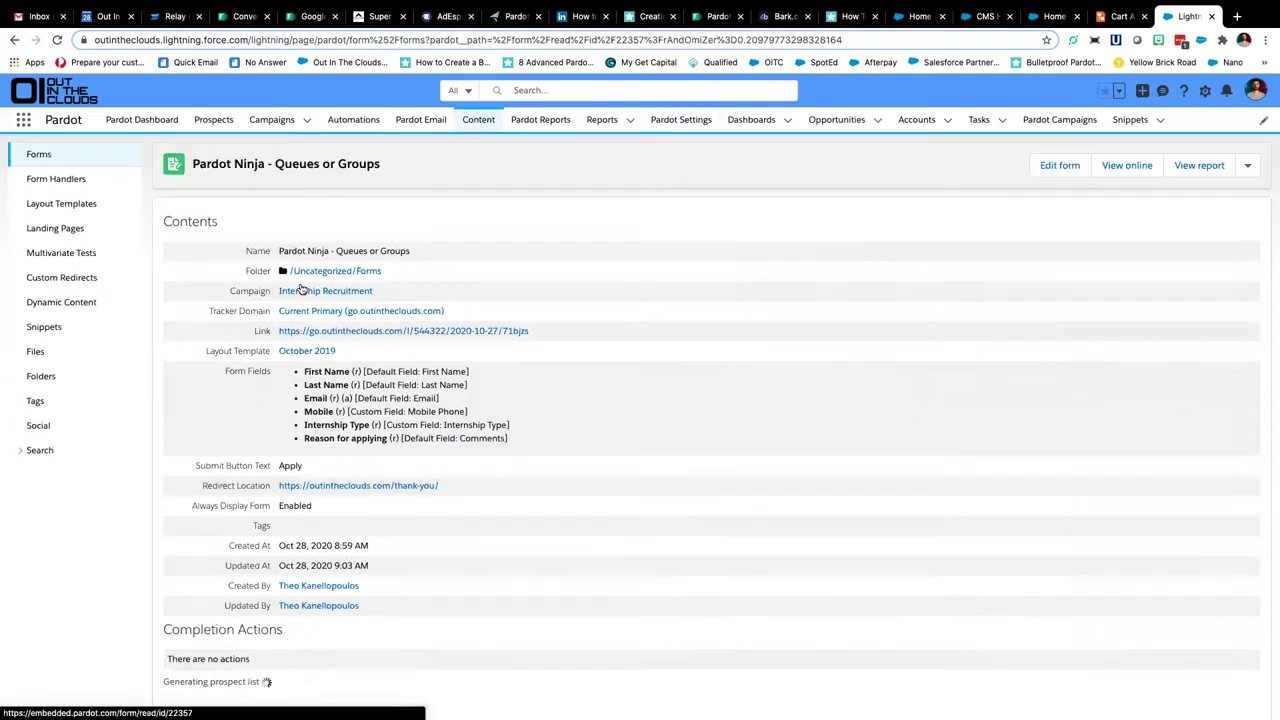
{"action": "left_click", "coordinate": [1060, 167]}
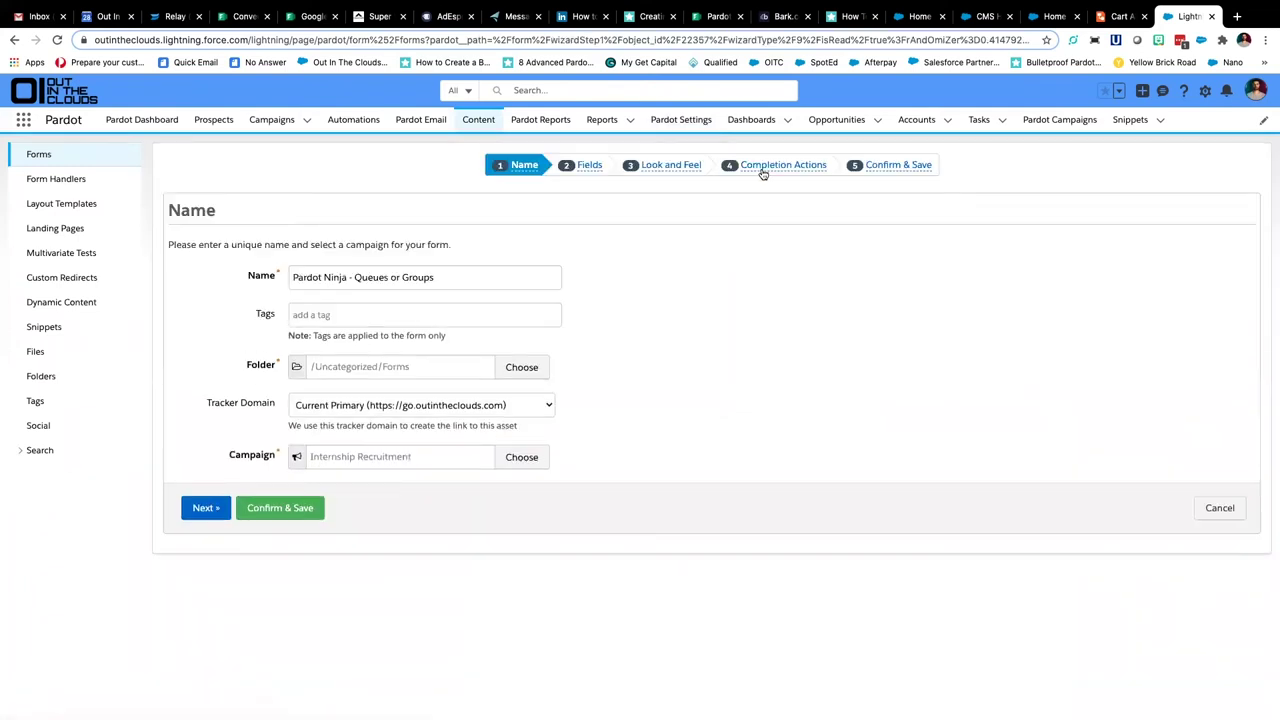
{"action": "left_click", "coordinate": [768, 166]}
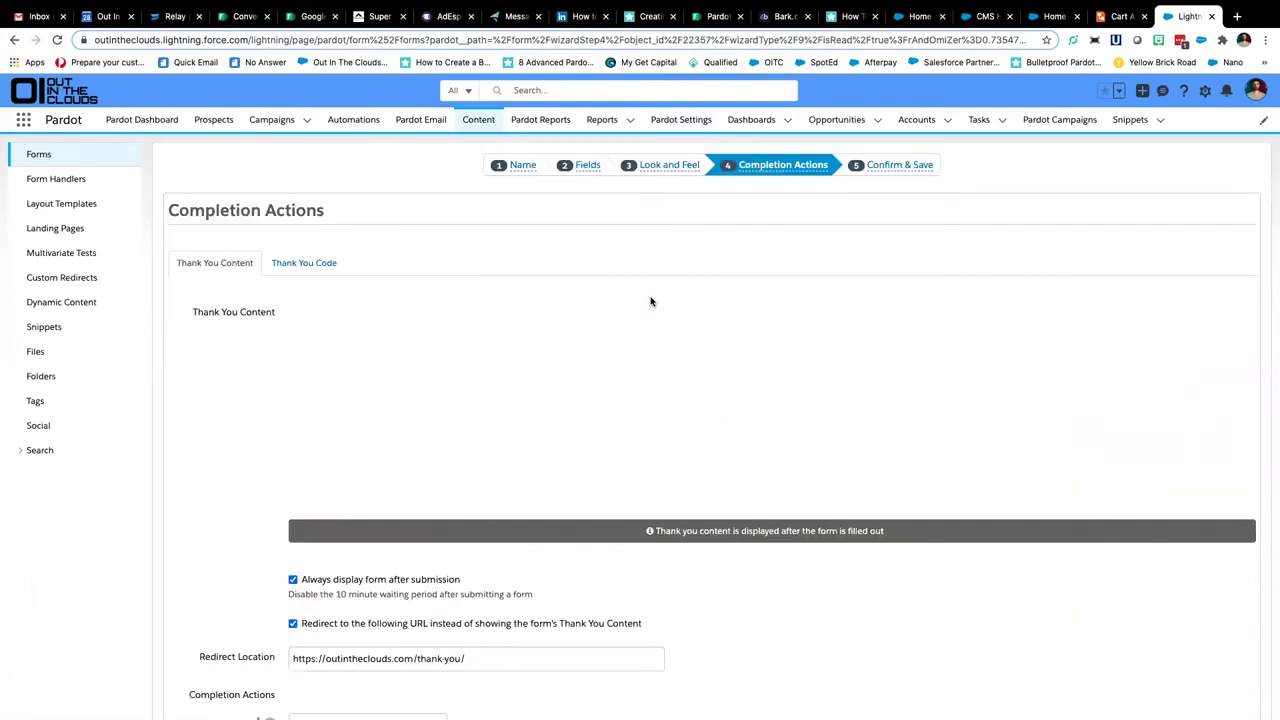
{"action": "scroll", "coordinate": [834, 408], "scroll_direction": "down", "scroll_amount": 5}
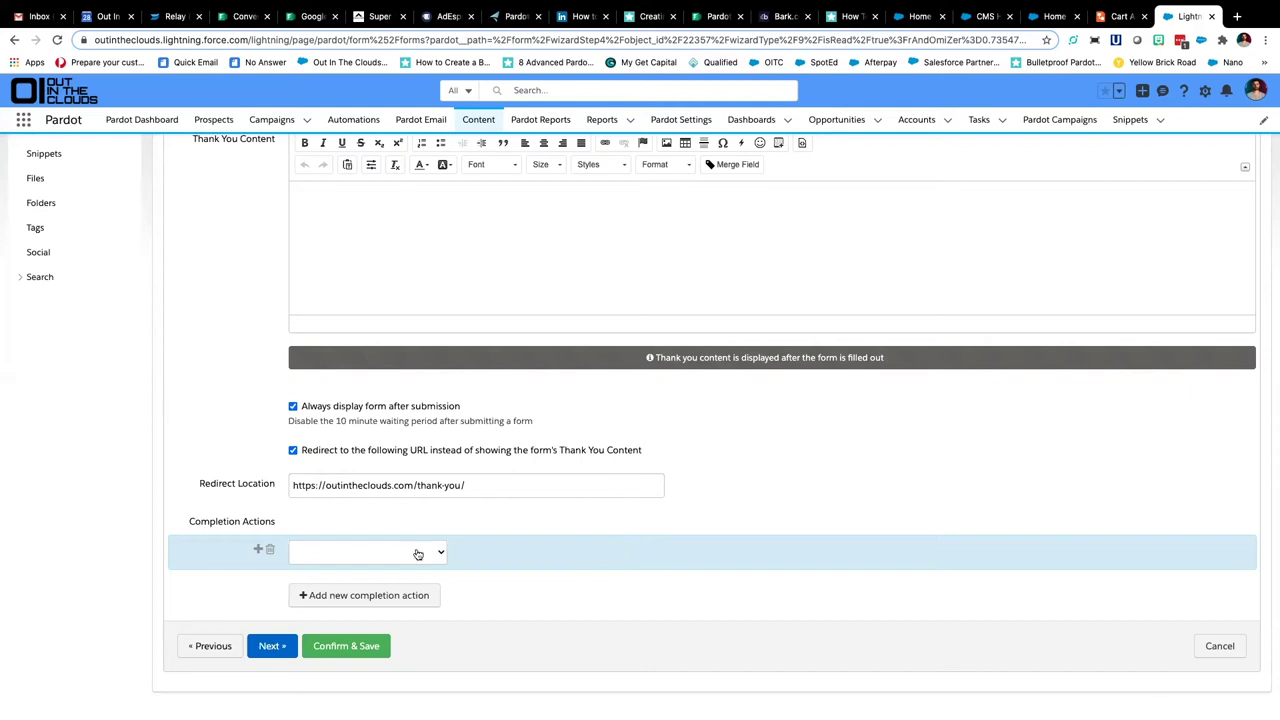
{"action": "left_click", "coordinate": [380, 554]}
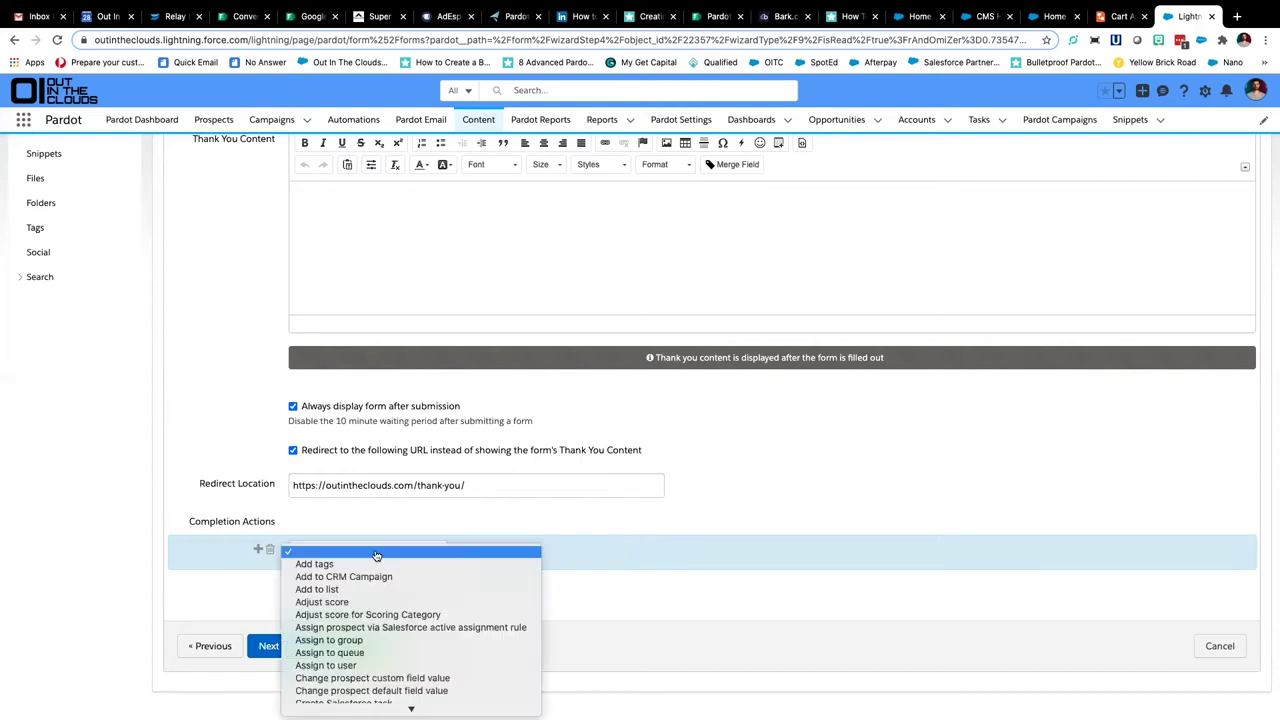
{"action": "left_click", "coordinate": [369, 653]}
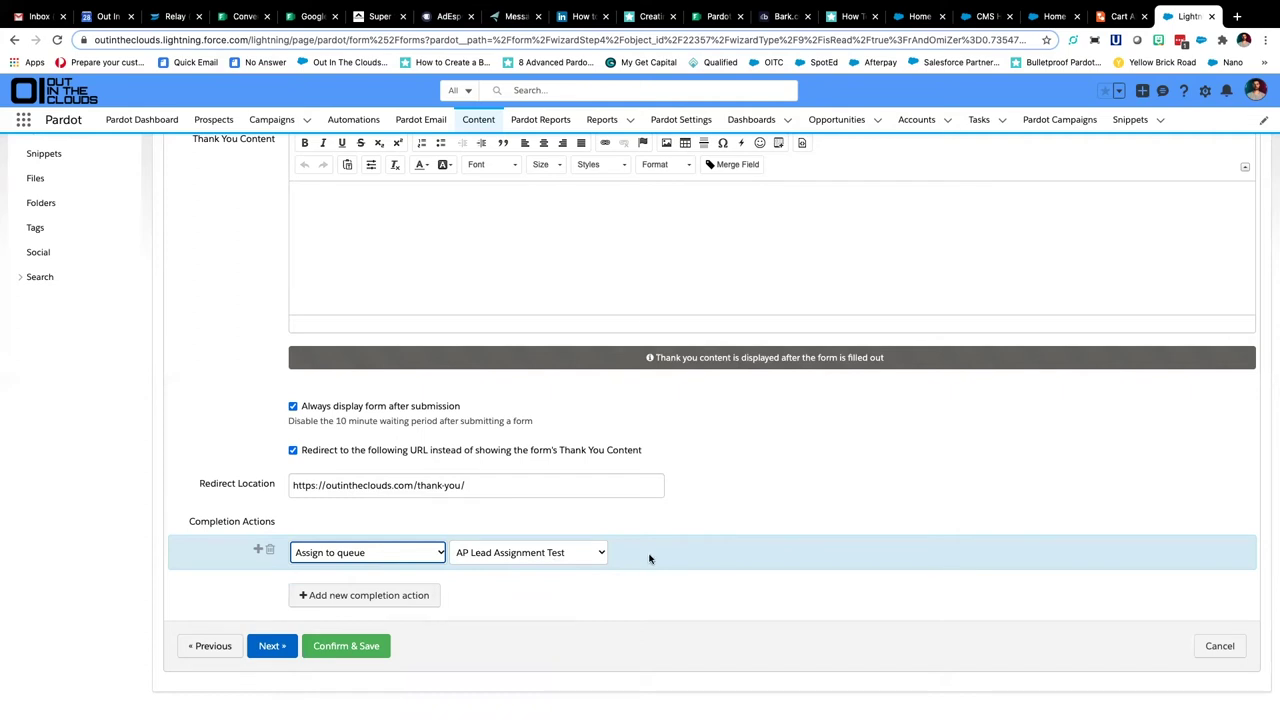
{"action": "left_click", "coordinate": [364, 556]}
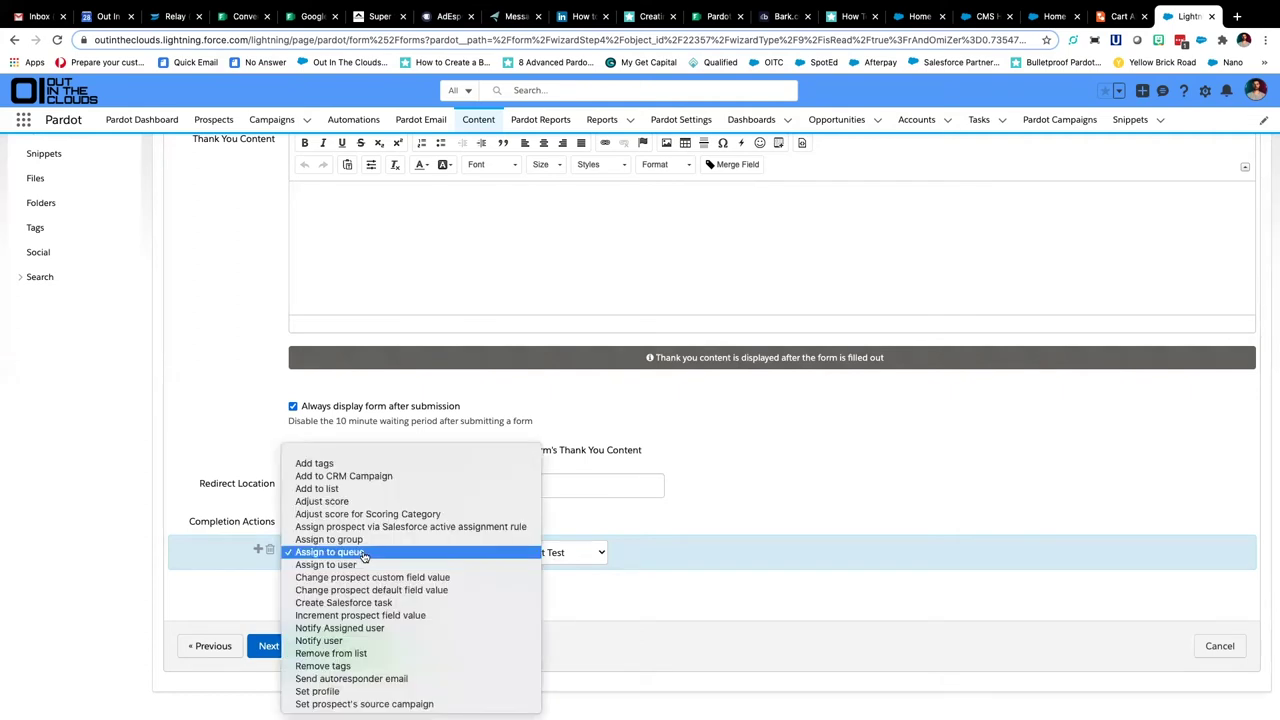
- Choose 'Assign prospect via Salesforce active assignment rule' as the form's completion action
{"action": "left_click", "coordinate": [476, 528]}
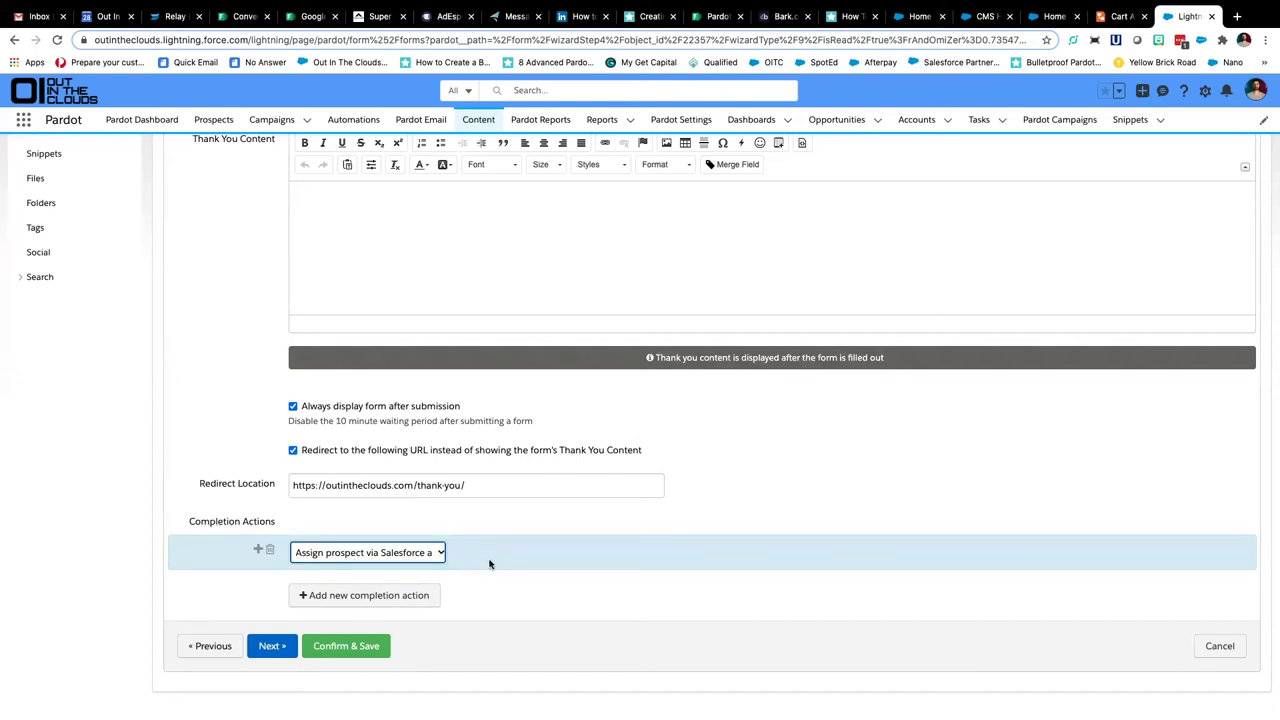
{"action": "scroll", "coordinate": [493, 565], "scroll_direction": "up", "scroll_amount": 3}
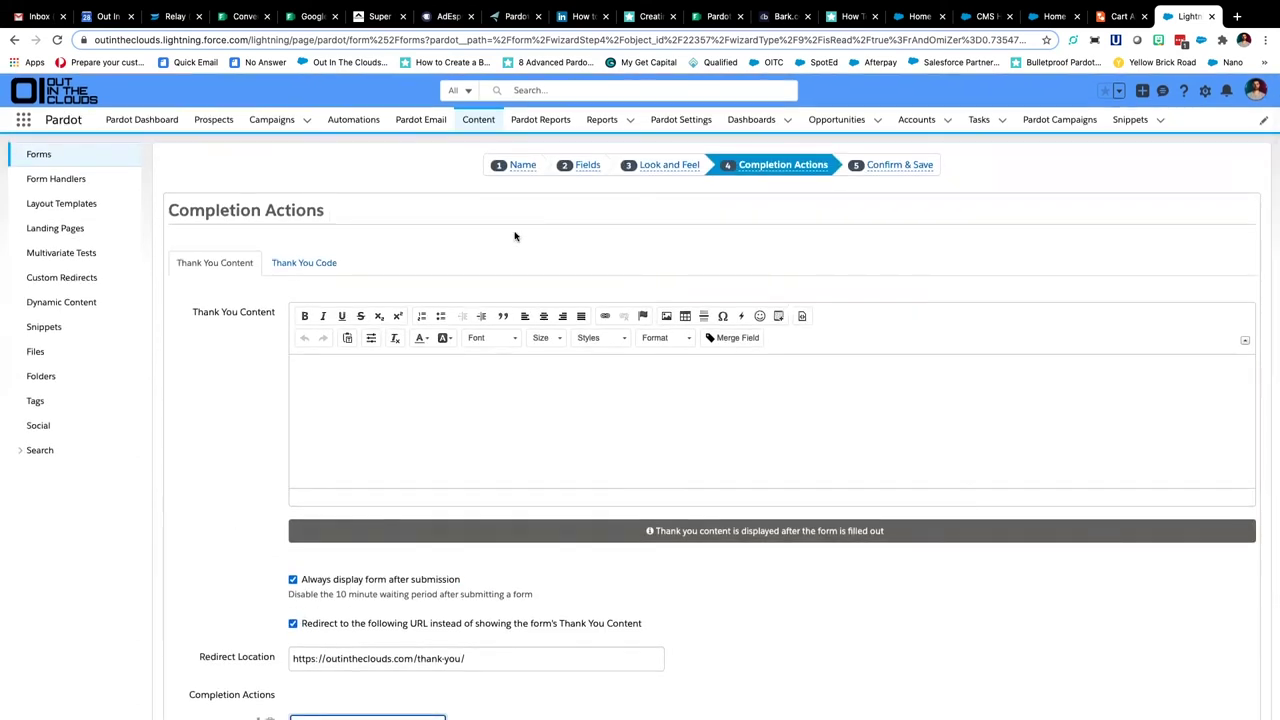
- Open the Pardot Ninja - Form Submissions program, review the Assign to User step's report, then switch to Build
{"action": "left_click", "coordinate": [336, 122]}
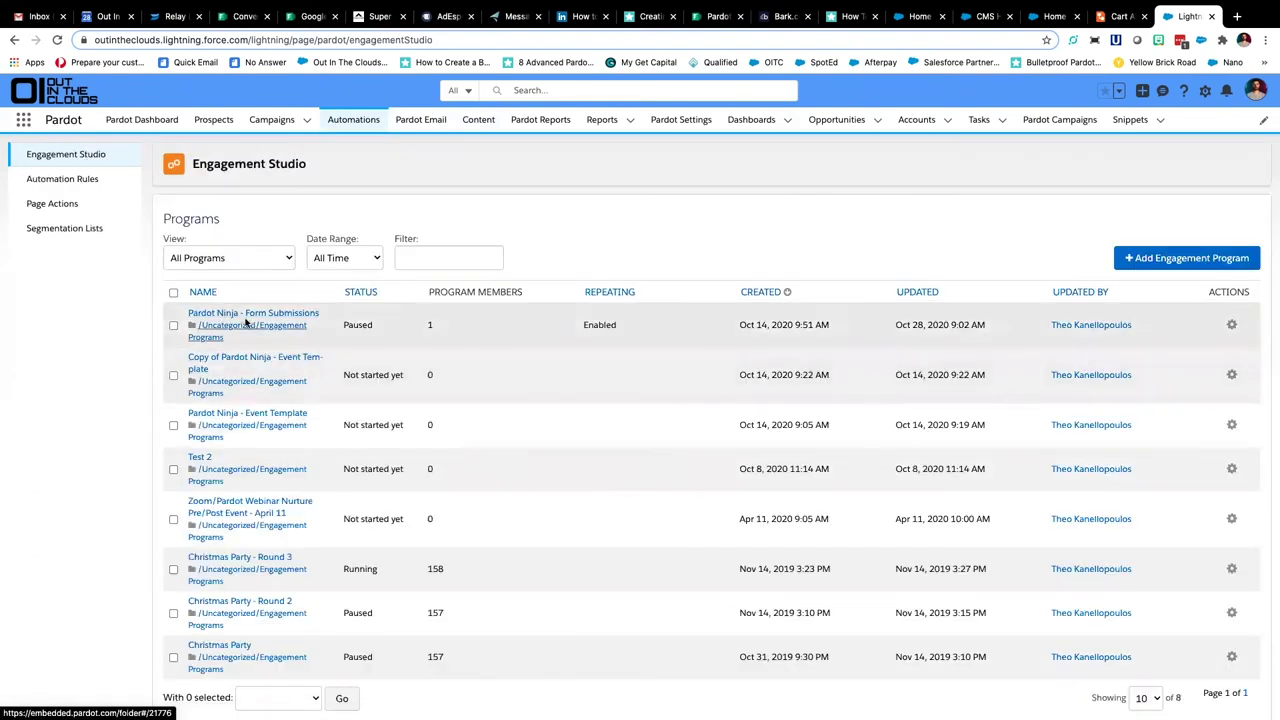
{"action": "left_click", "coordinate": [246, 315]}
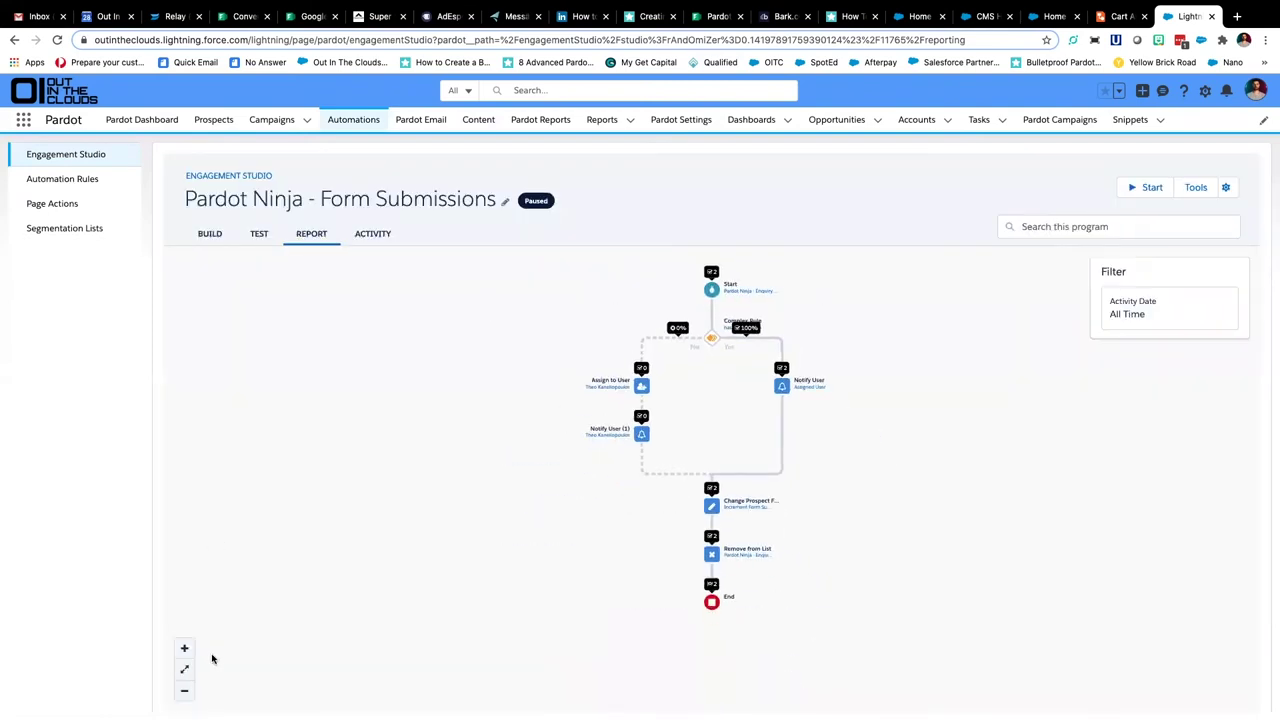
{"action": "left_click", "coordinate": [184, 648]}
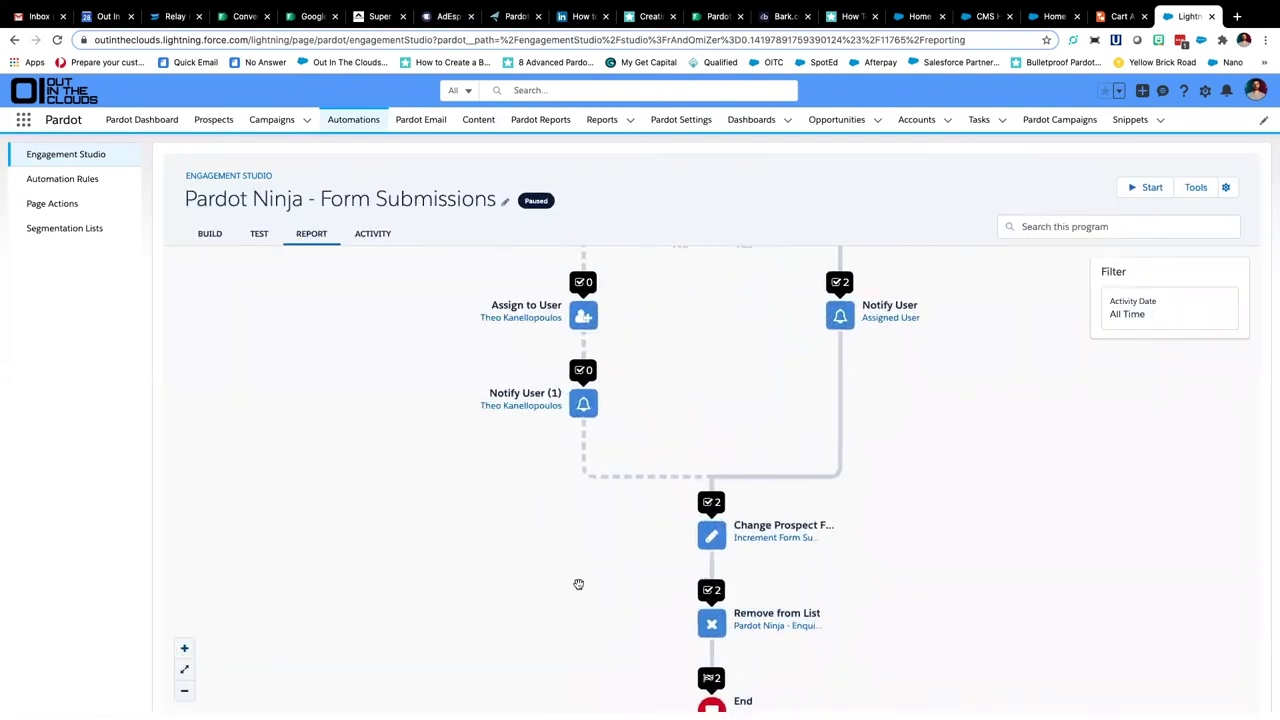
{"action": "scroll", "coordinate": [578, 584], "scroll_direction": "up", "scroll_amount": 3}
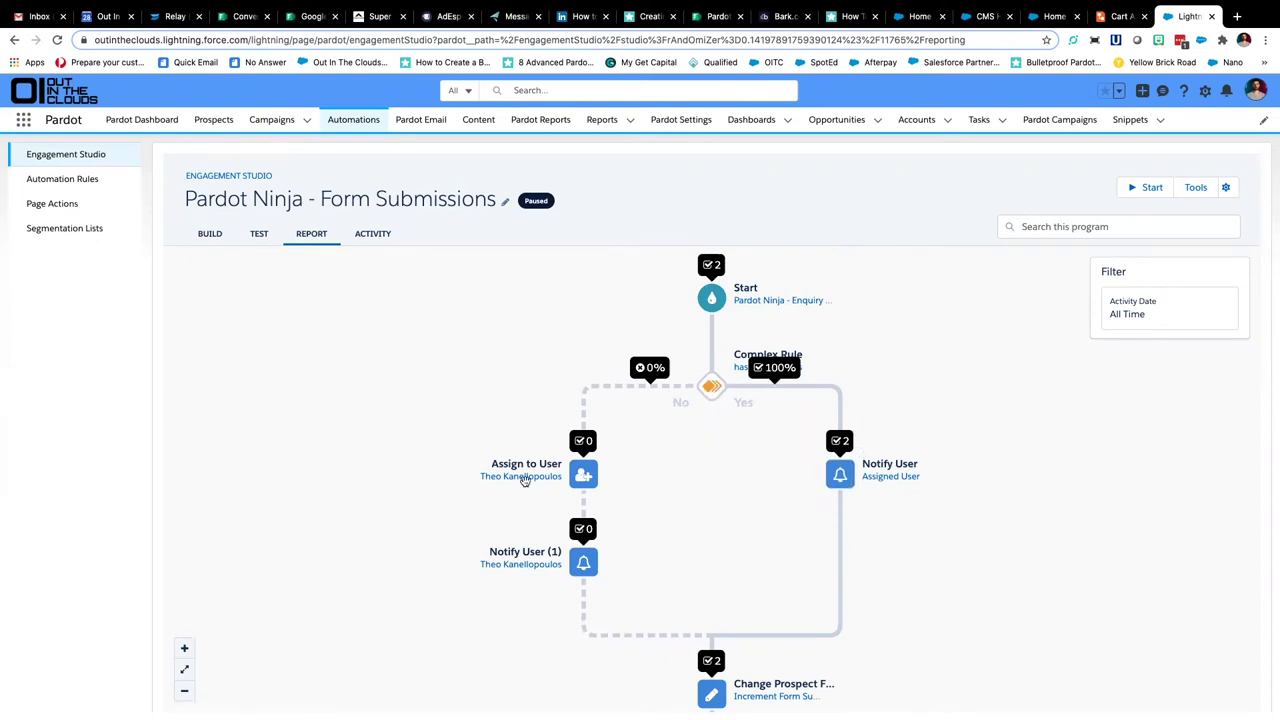
{"action": "left_click", "coordinate": [585, 477]}
{"action": "left_click", "coordinate": [205, 235]}
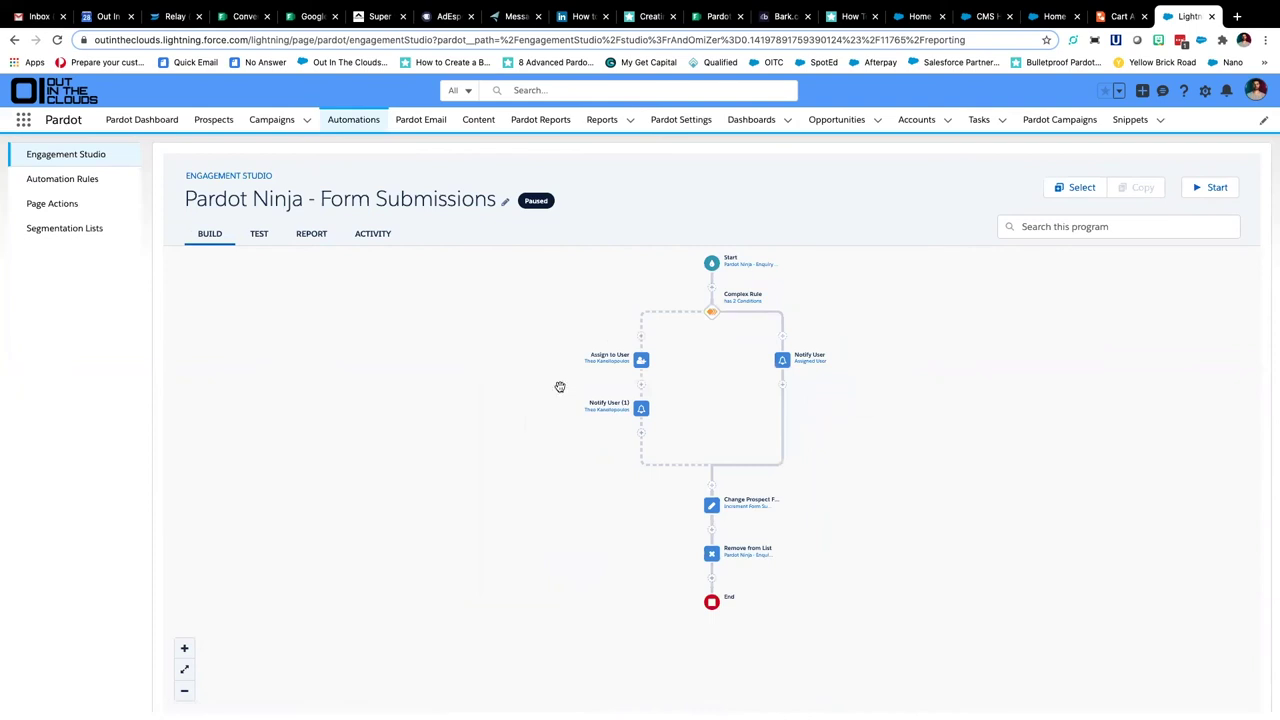
- Try changing the Assign to User step to assign to the Pardot Ninja - Queues or Groups group
{"action": "left_click", "coordinate": [641, 362]}
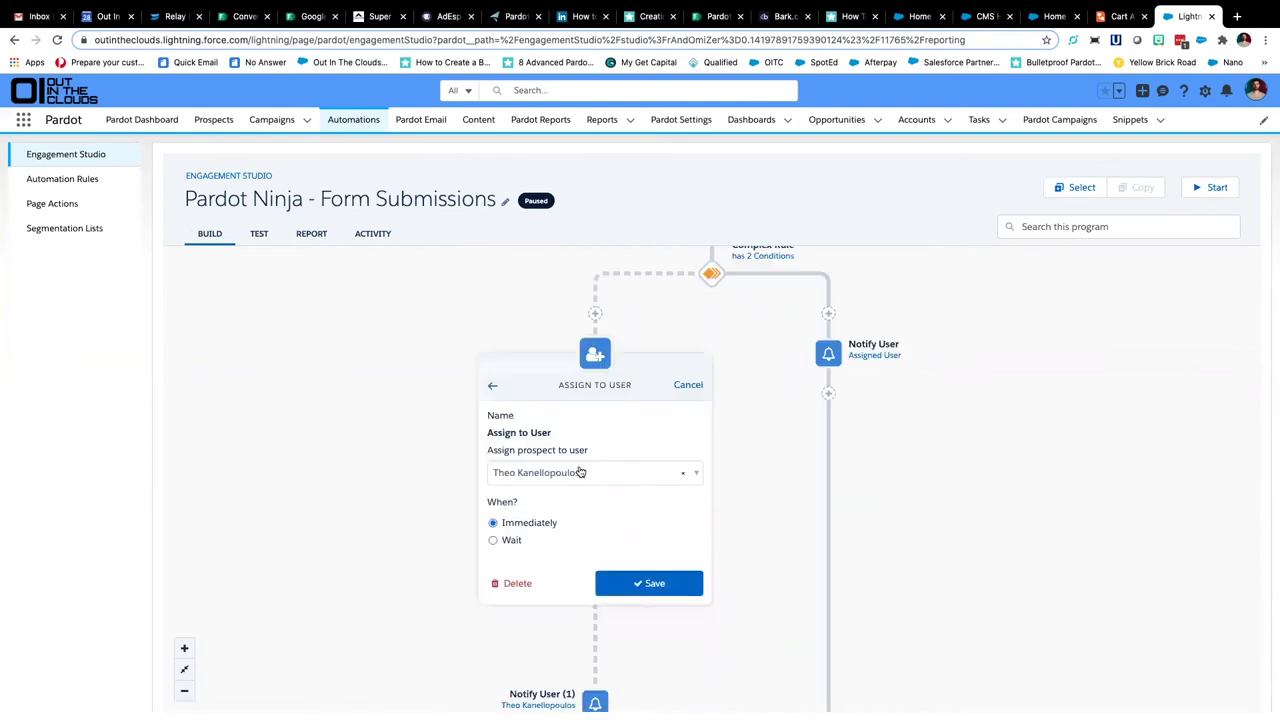
{"action": "left_click", "coordinate": [492, 388]}
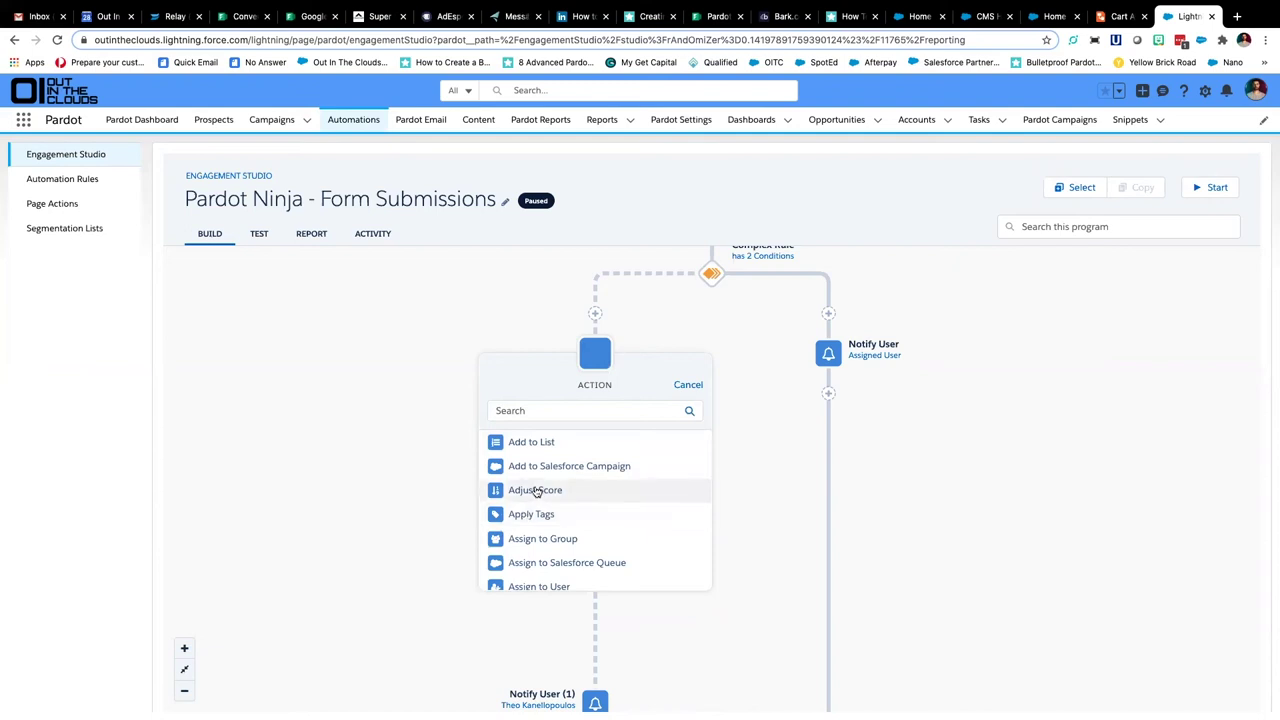
{"action": "left_click", "coordinate": [531, 538]}
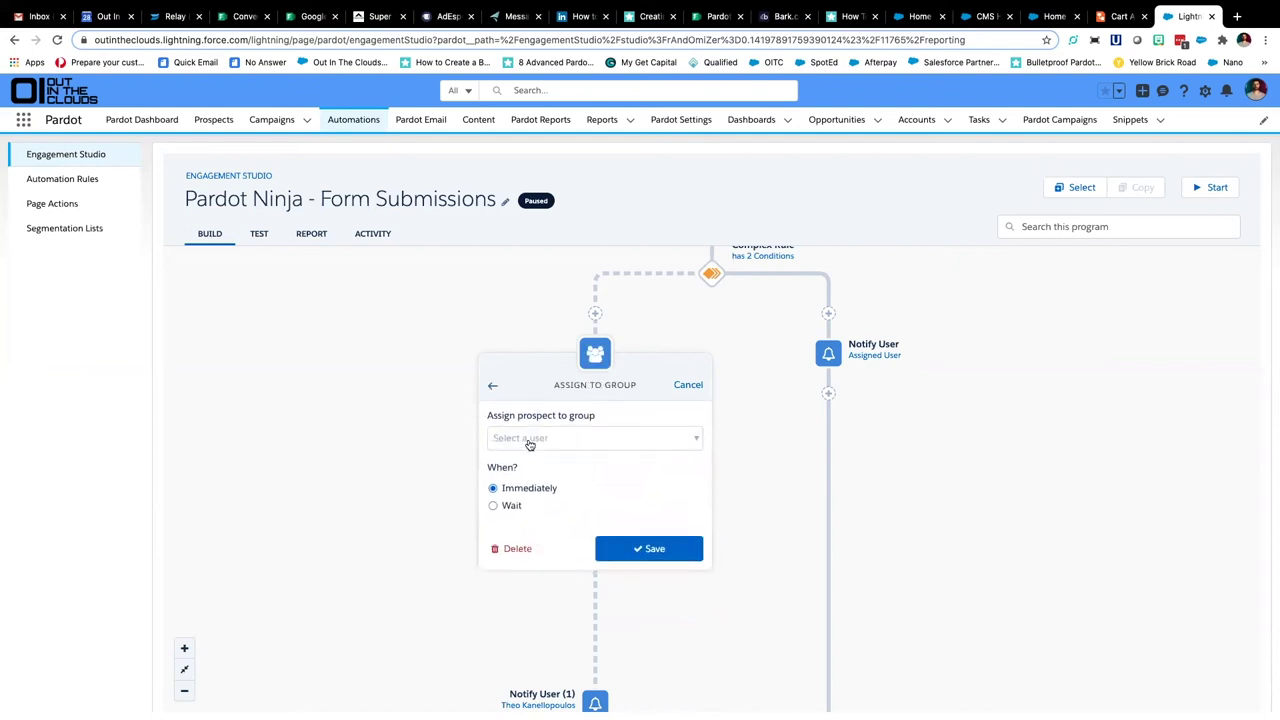
{"action": "left_click", "coordinate": [530, 440]}
{"action": "left_click", "coordinate": [562, 493]}
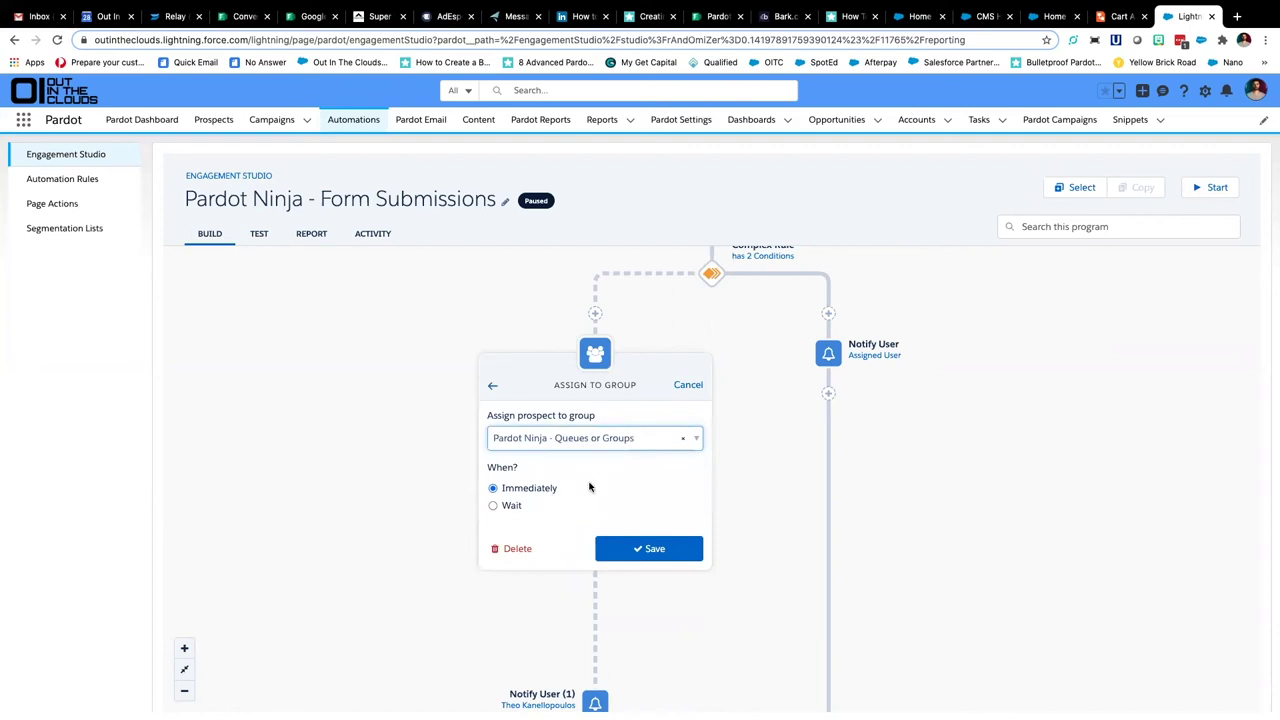
{"action": "left_click", "coordinate": [697, 438]}
- Try assigning to the AP Lead Assignment Test Salesforce queue instead
{"action": "left_click", "coordinate": [492, 386]}
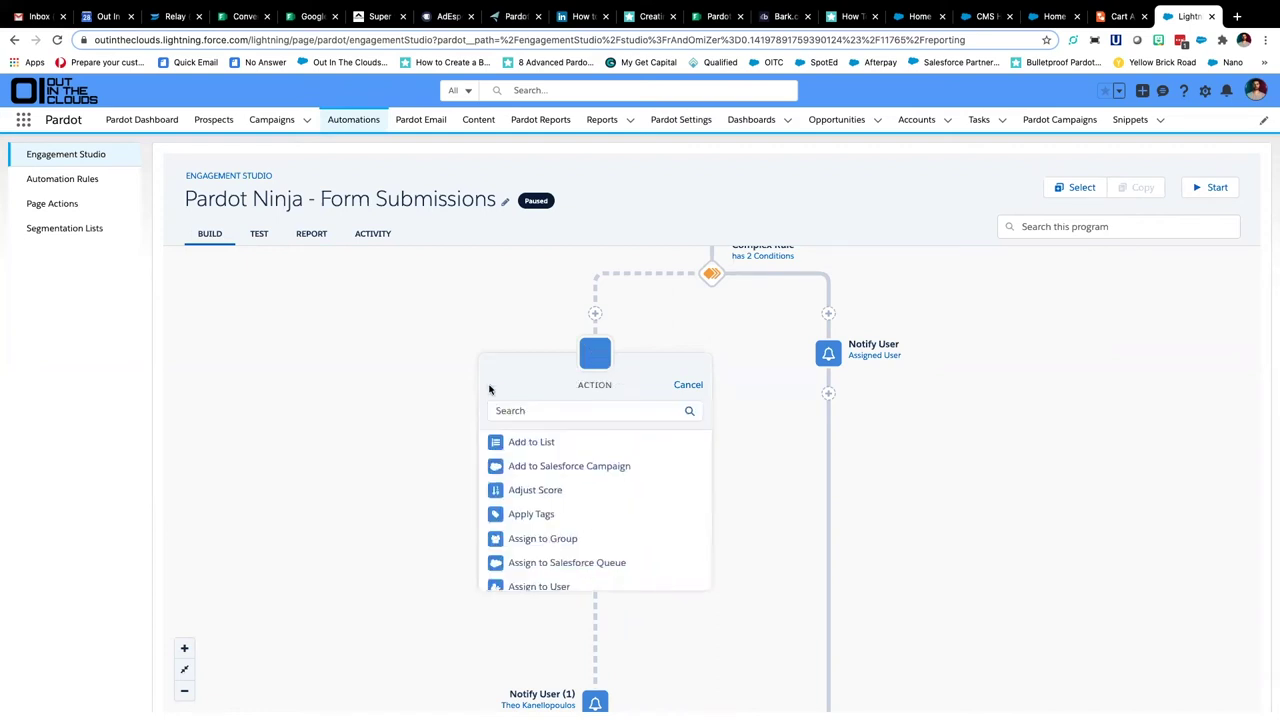
{"action": "scroll", "coordinate": [518, 490], "scroll_direction": "down", "scroll_amount": 2}
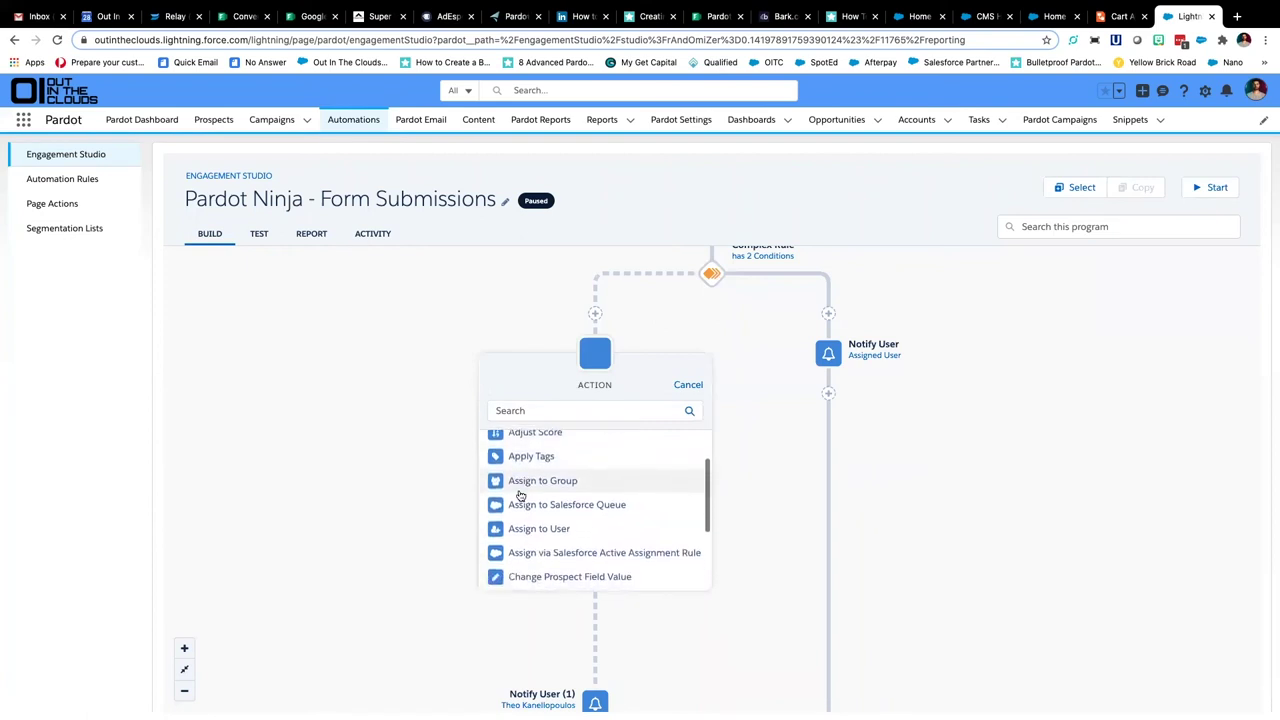
{"action": "left_click", "coordinate": [529, 504]}
{"action": "left_click", "coordinate": [557, 452]}
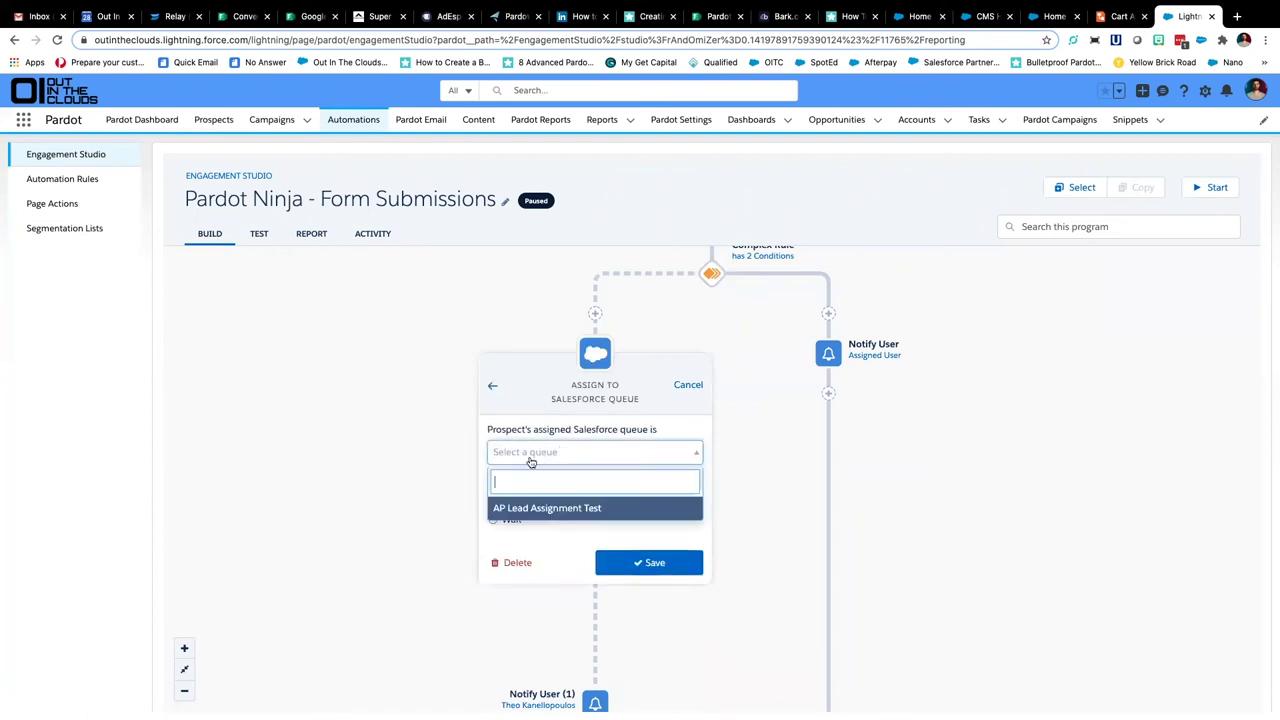
{"action": "left_click", "coordinate": [566, 510]}
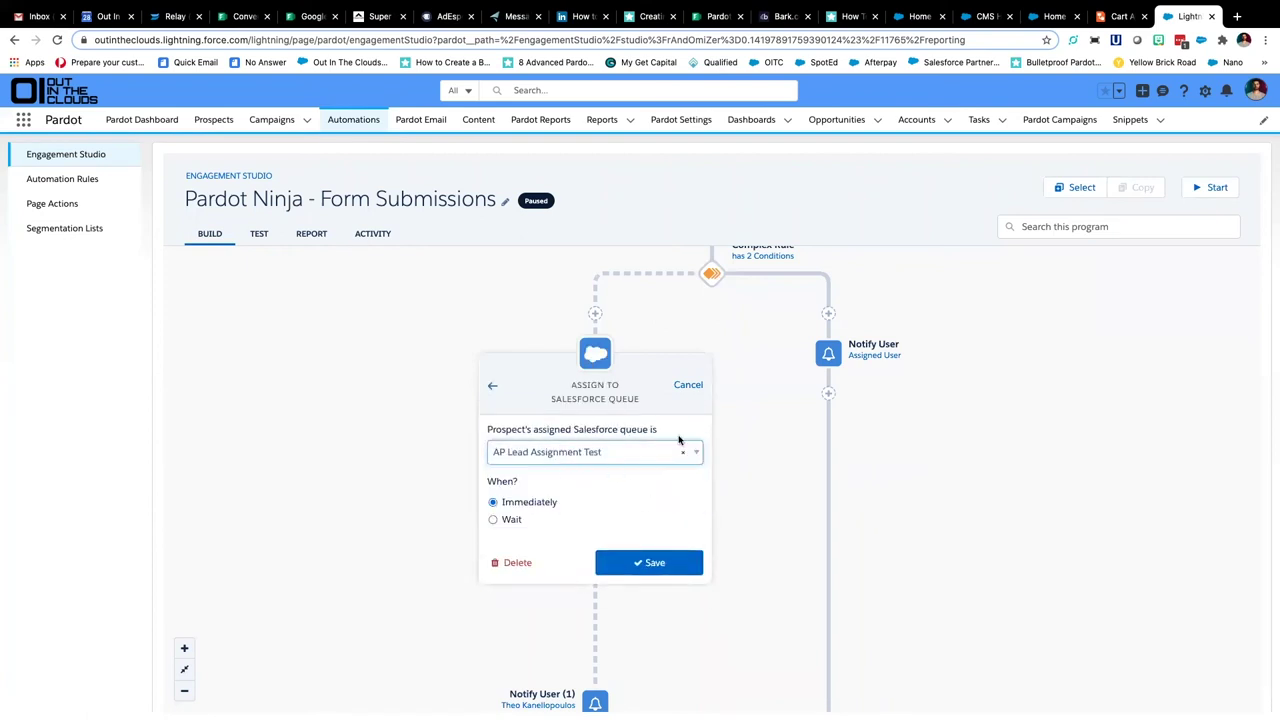
{"action": "left_click", "coordinate": [493, 387]}
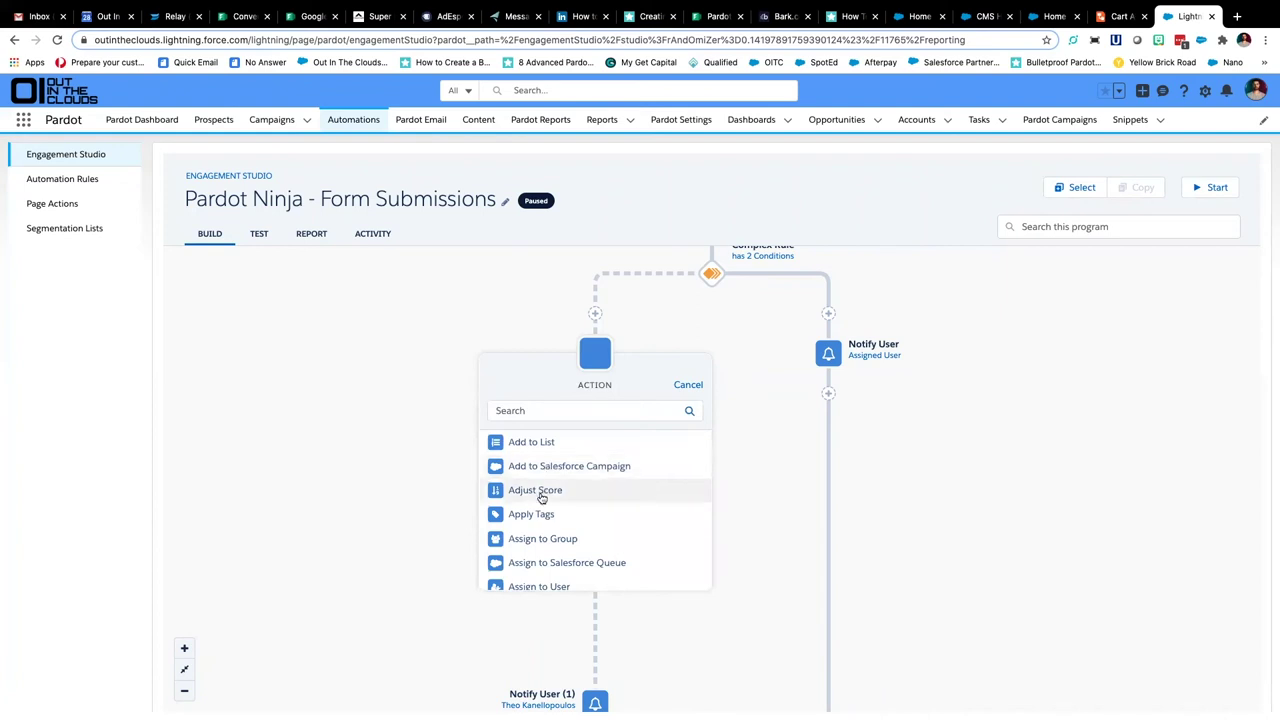
- Switch the step to Assign via Salesforce Active Assignment Rule, immediately, and save
{"action": "scroll", "coordinate": [542, 497], "scroll_direction": "down", "scroll_amount": 3}
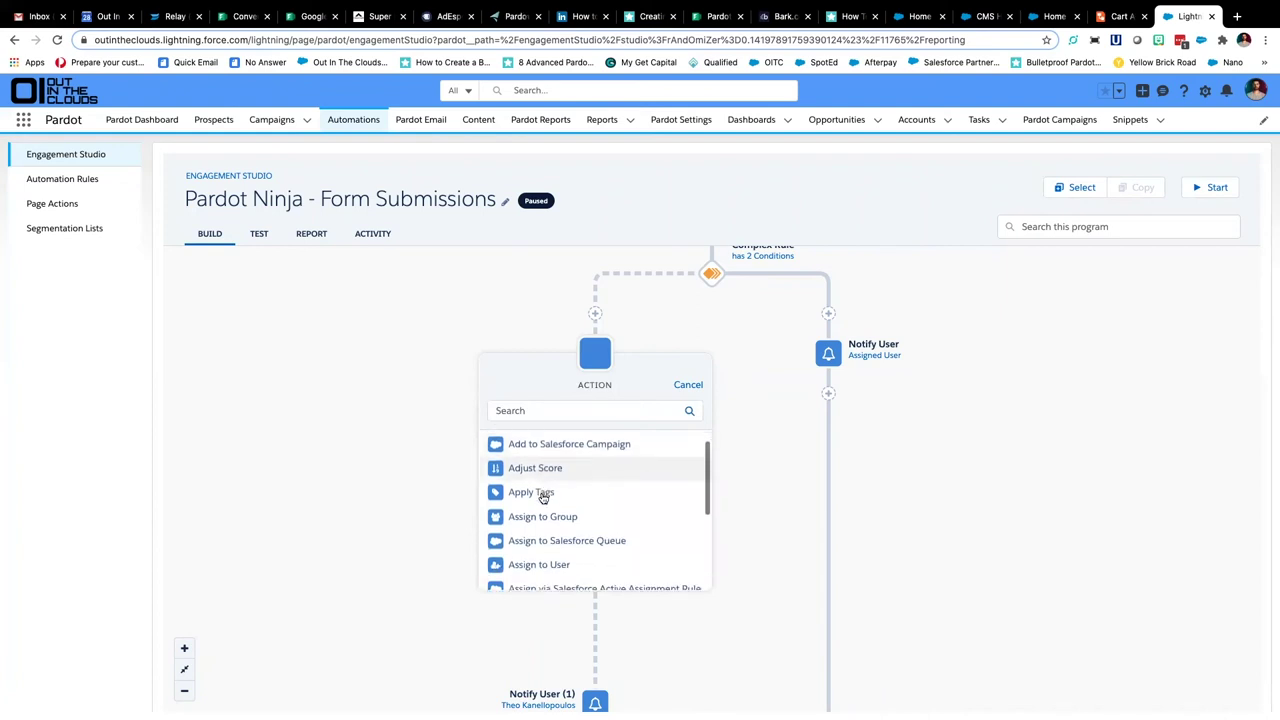
{"action": "scroll", "coordinate": [542, 497], "scroll_direction": "down", "scroll_amount": 1}
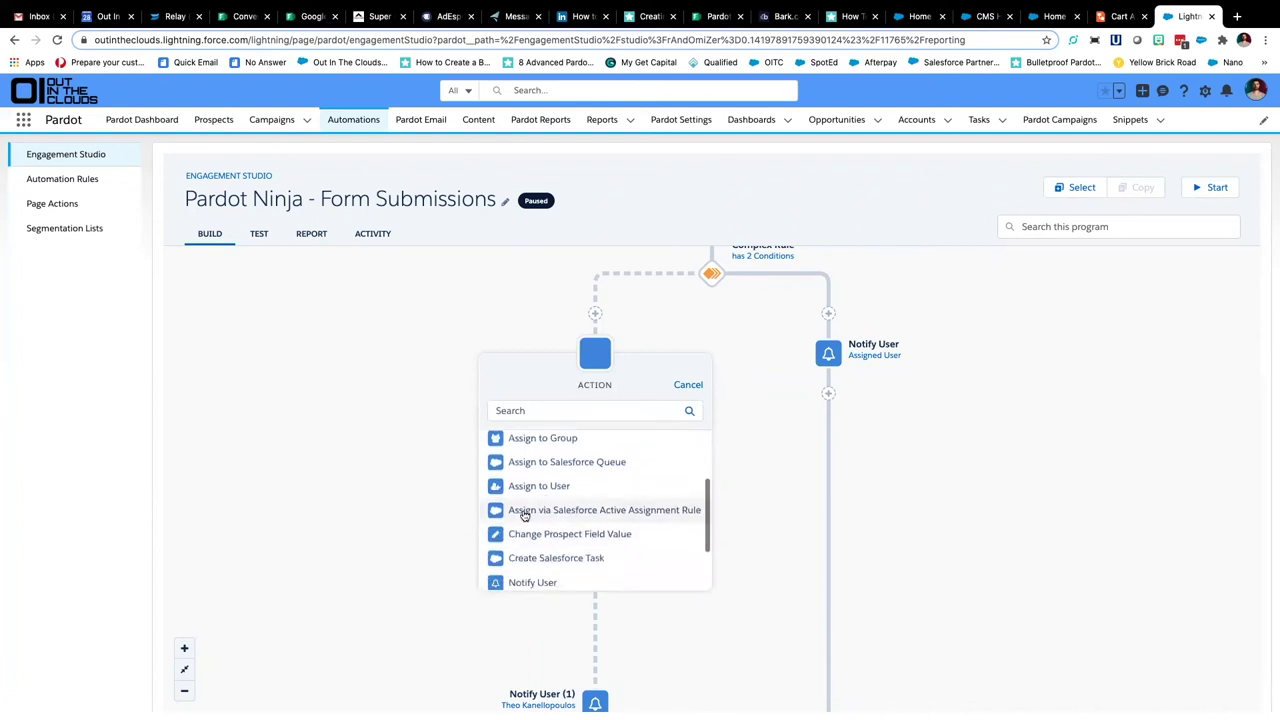
{"action": "left_click", "coordinate": [515, 512]}
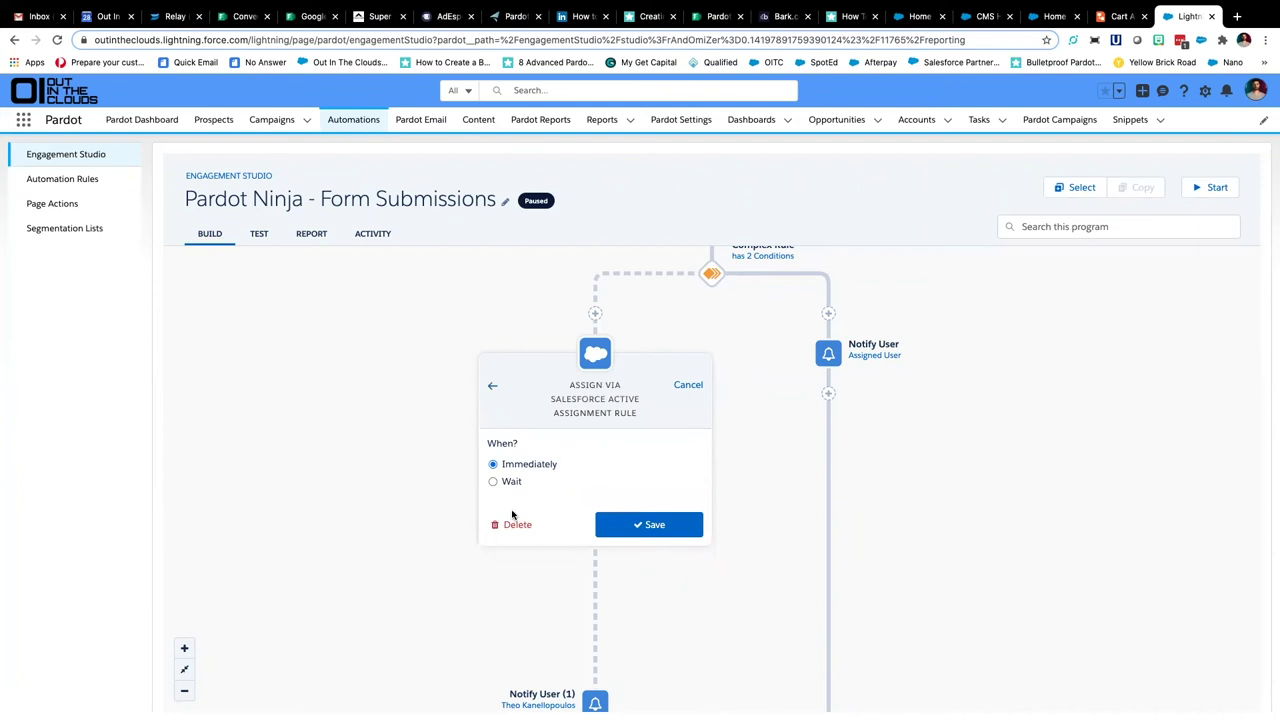
{"action": "left_click", "coordinate": [654, 525]}
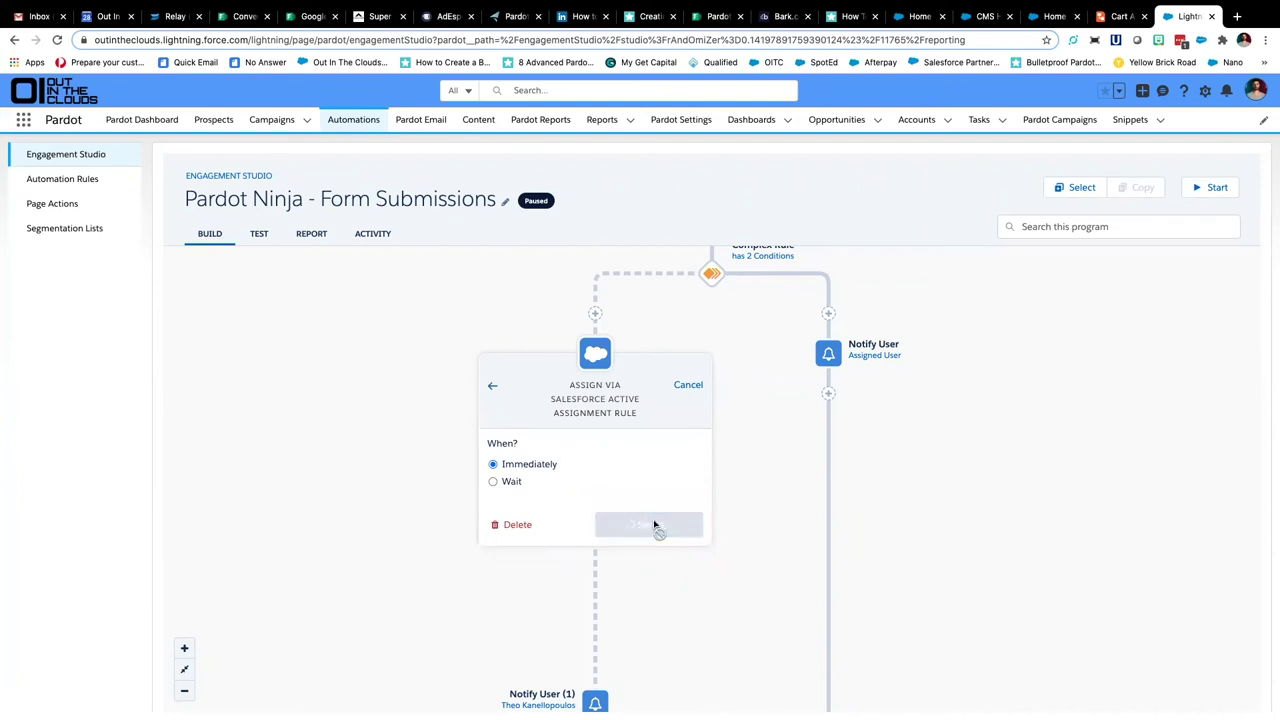
- Insert a new rule above the assignment step based on a prospect default field
{"action": "scroll", "coordinate": [714, 464], "scroll_direction": "up", "scroll_amount": 1}
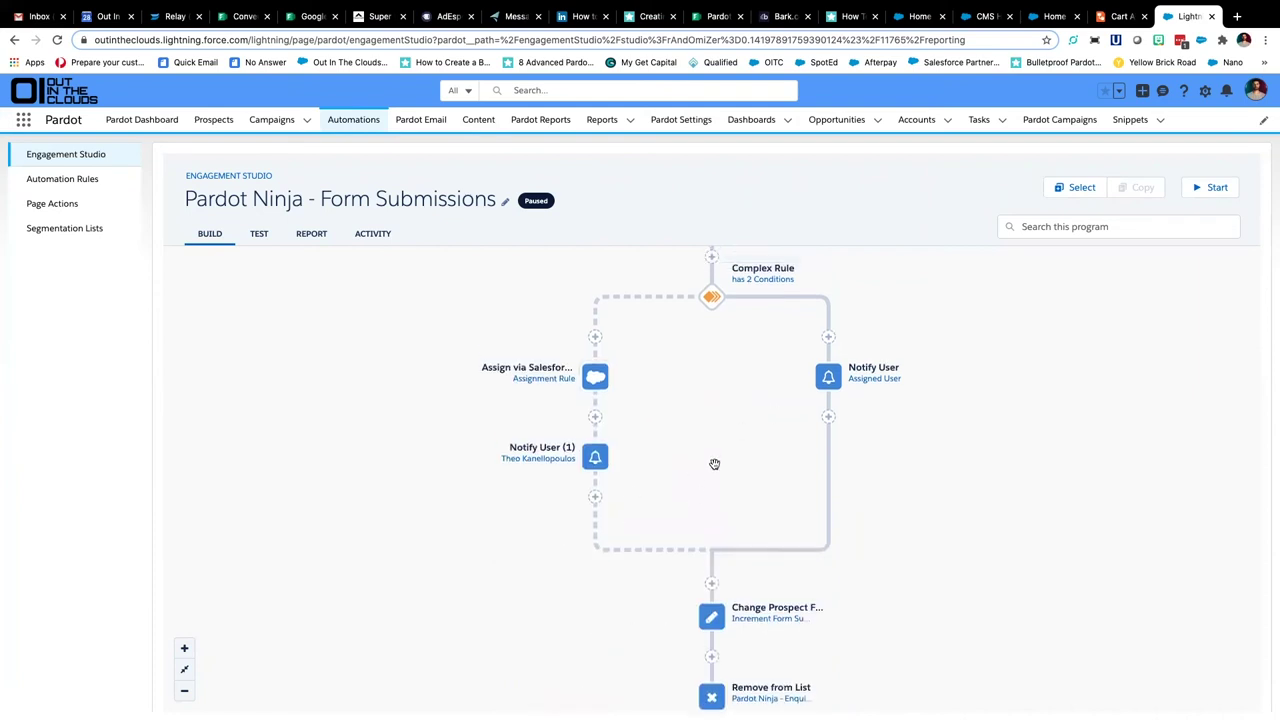
{"action": "scroll", "coordinate": [714, 464], "scroll_direction": "up", "scroll_amount": 2}
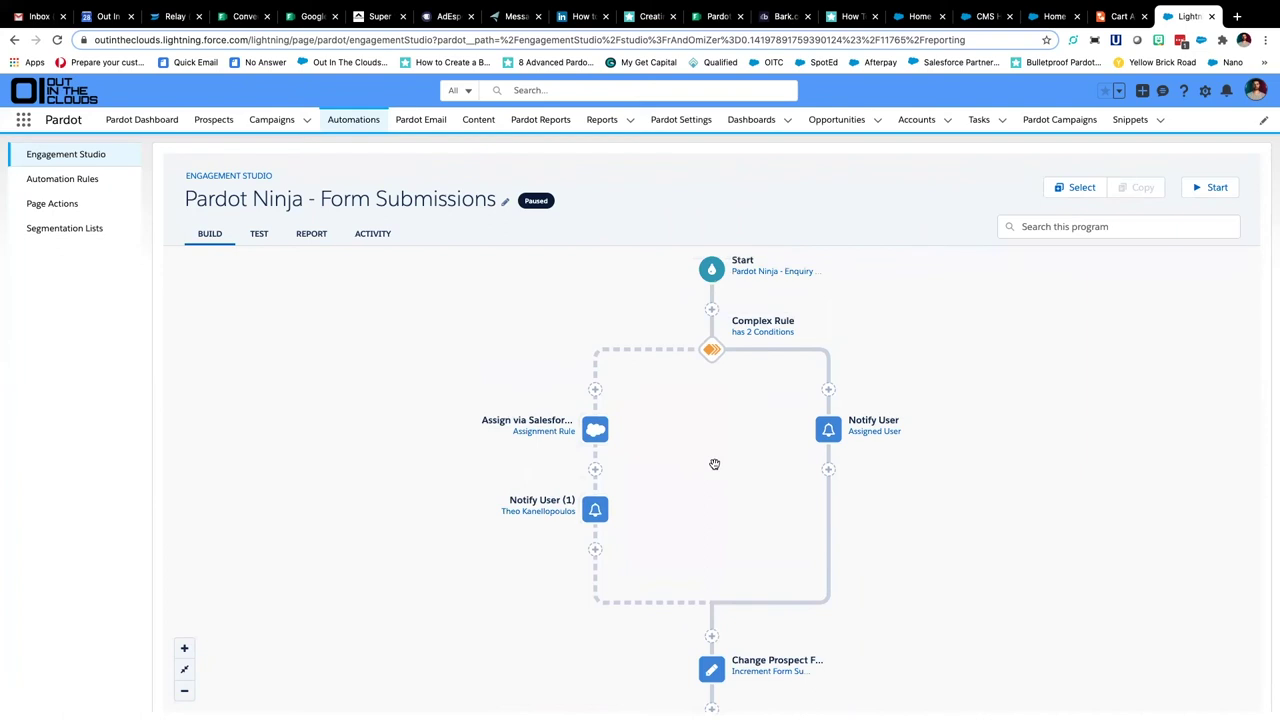
{"action": "left_click", "coordinate": [596, 390]}
{"action": "left_click", "coordinate": [573, 499]}
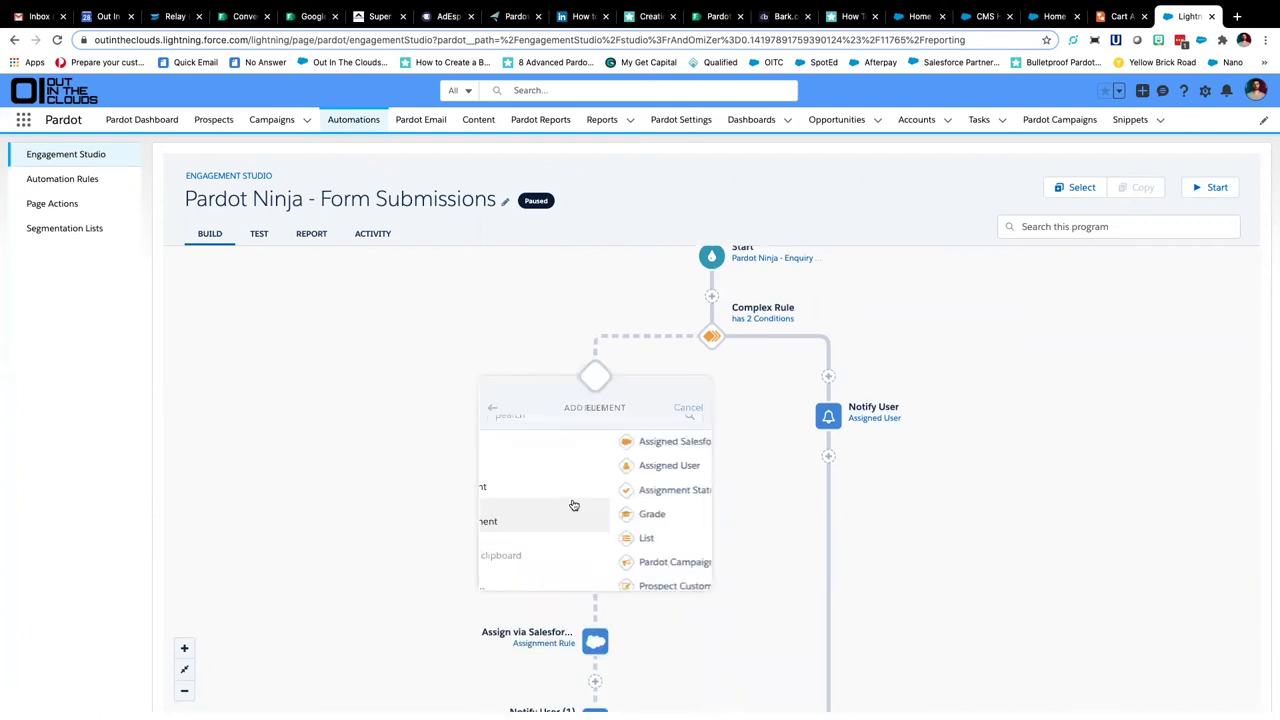
{"action": "scroll", "coordinate": [520, 570], "scroll_direction": "down", "scroll_amount": 3}
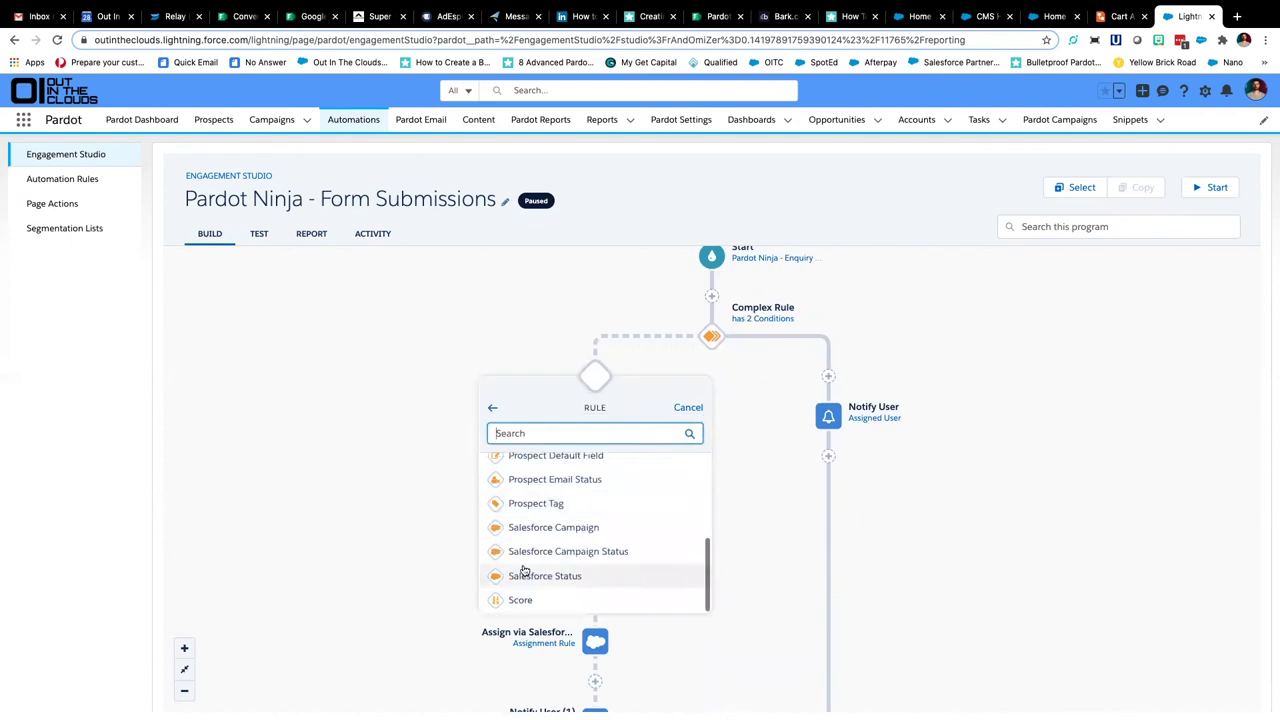
{"action": "scroll", "coordinate": [518, 570], "scroll_direction": "up", "scroll_amount": 2}
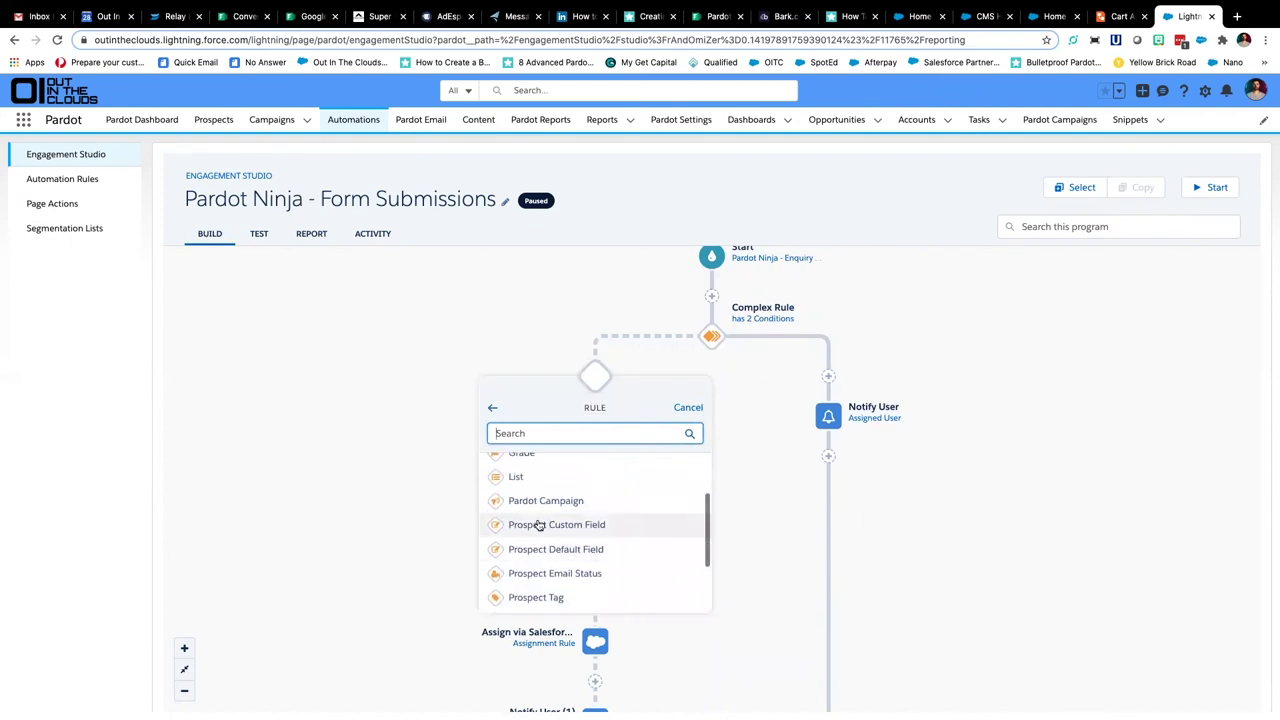
{"action": "left_click", "coordinate": [540, 549]}
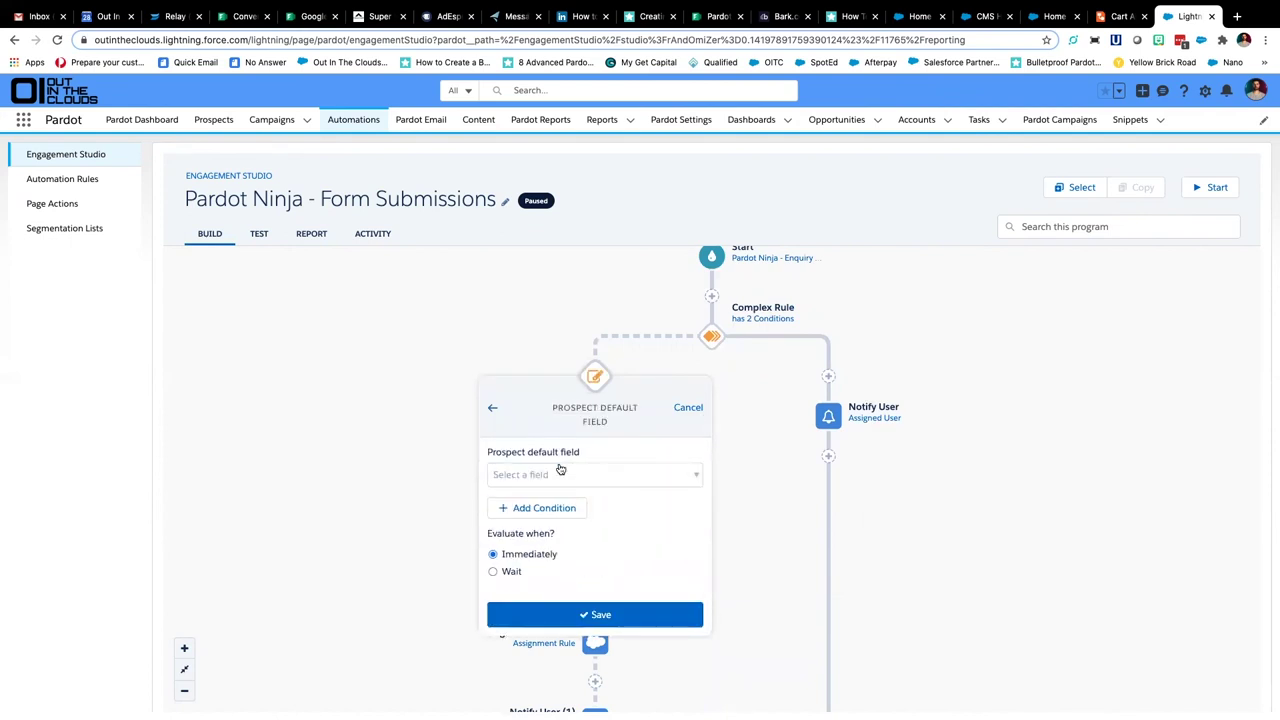
- Set the rule to check that State is not empty and save it
{"action": "left_click", "coordinate": [558, 474]}
{"action": "scroll", "coordinate": [542, 581], "scroll_direction": "down", "scroll_amount": 10}
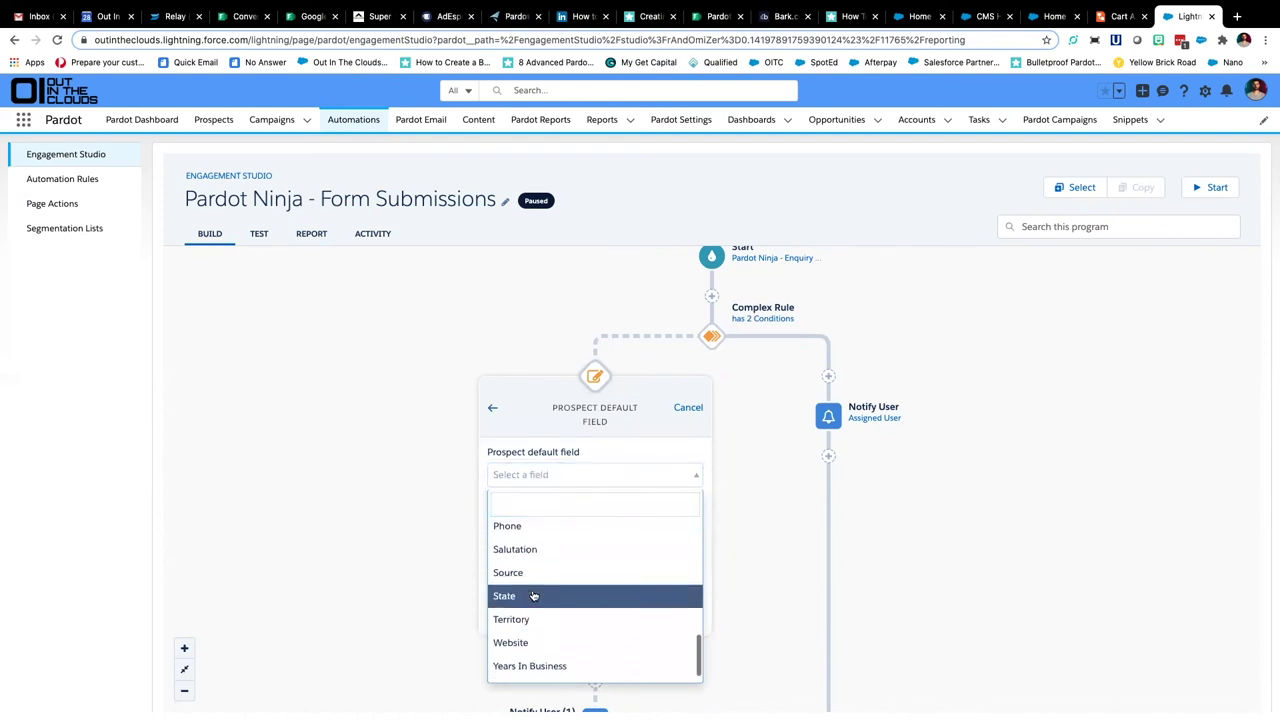
{"action": "left_click", "coordinate": [530, 599]}
{"action": "left_click", "coordinate": [588, 513]}
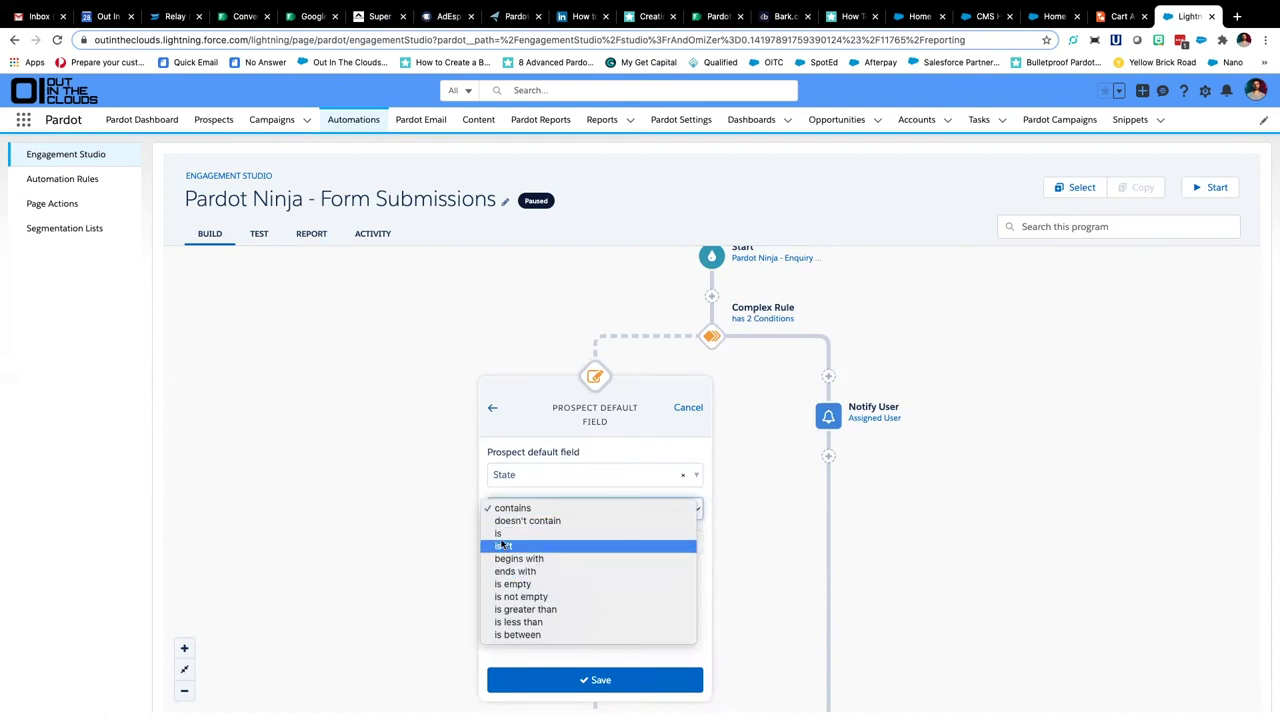
{"action": "left_click", "coordinate": [515, 596]}
{"action": "left_click", "coordinate": [545, 649]}
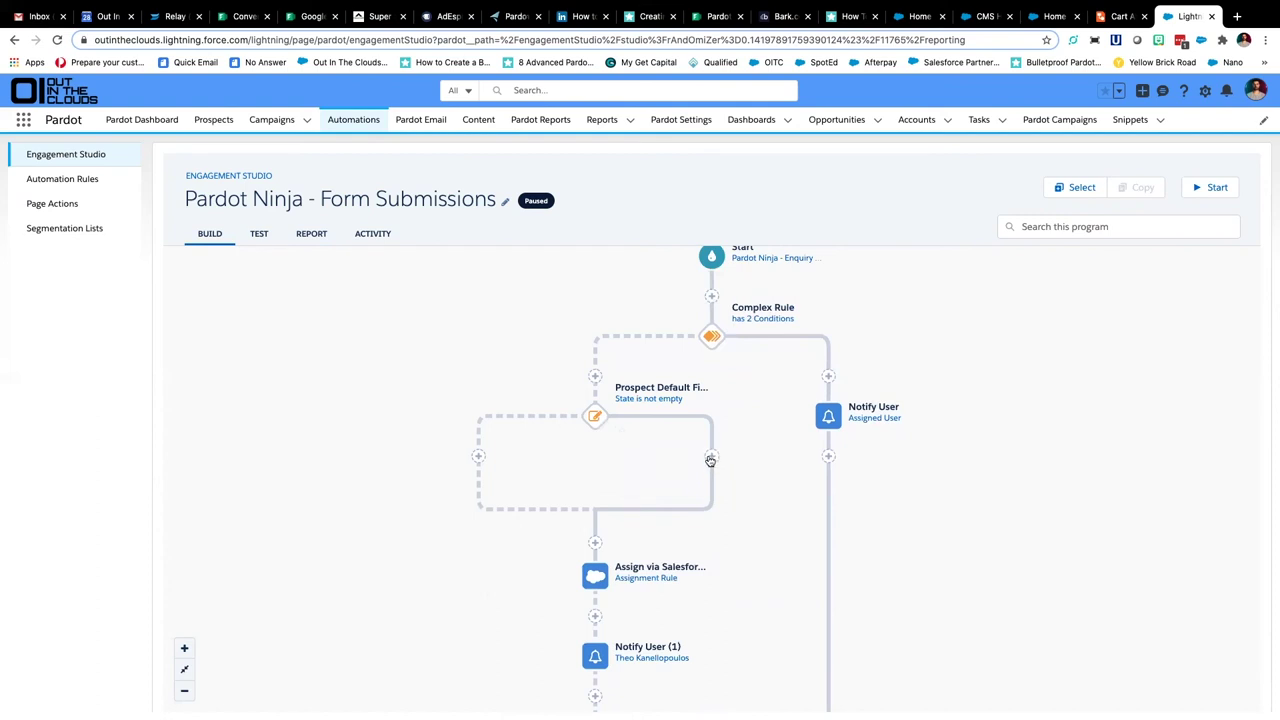
{"action": "left_click", "coordinate": [710, 460]}
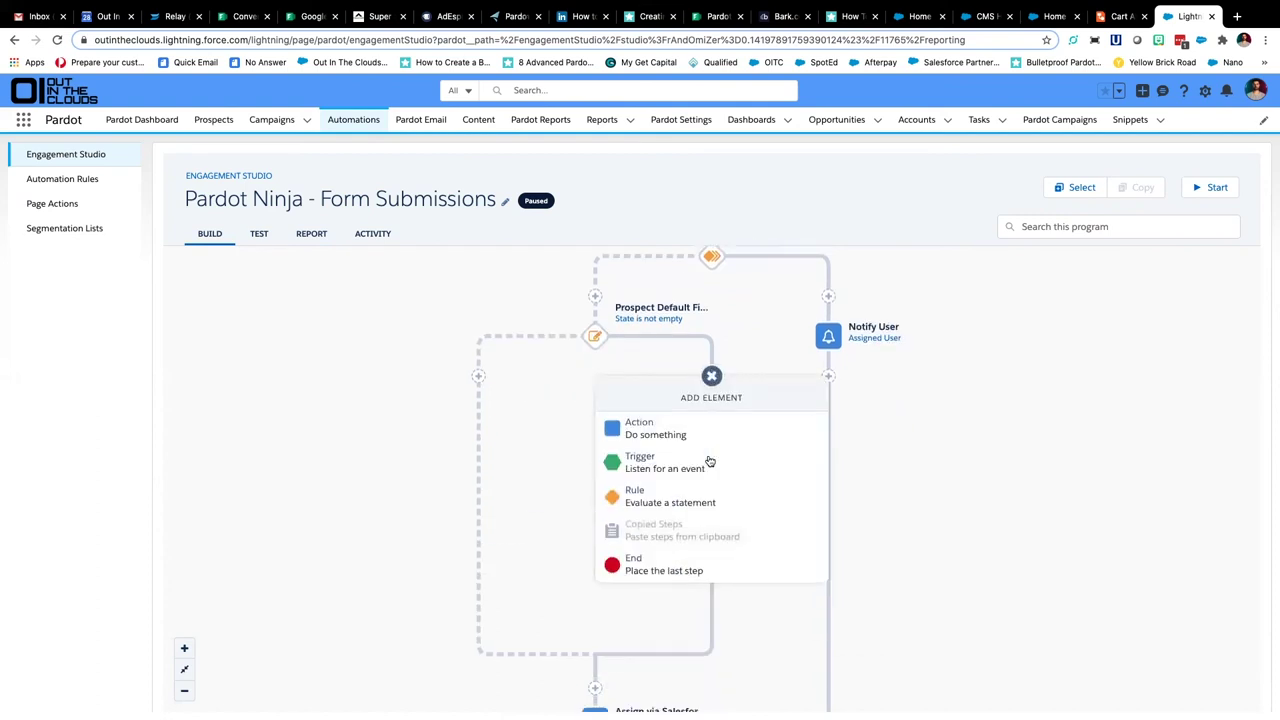
{"action": "left_click", "coordinate": [711, 377]}
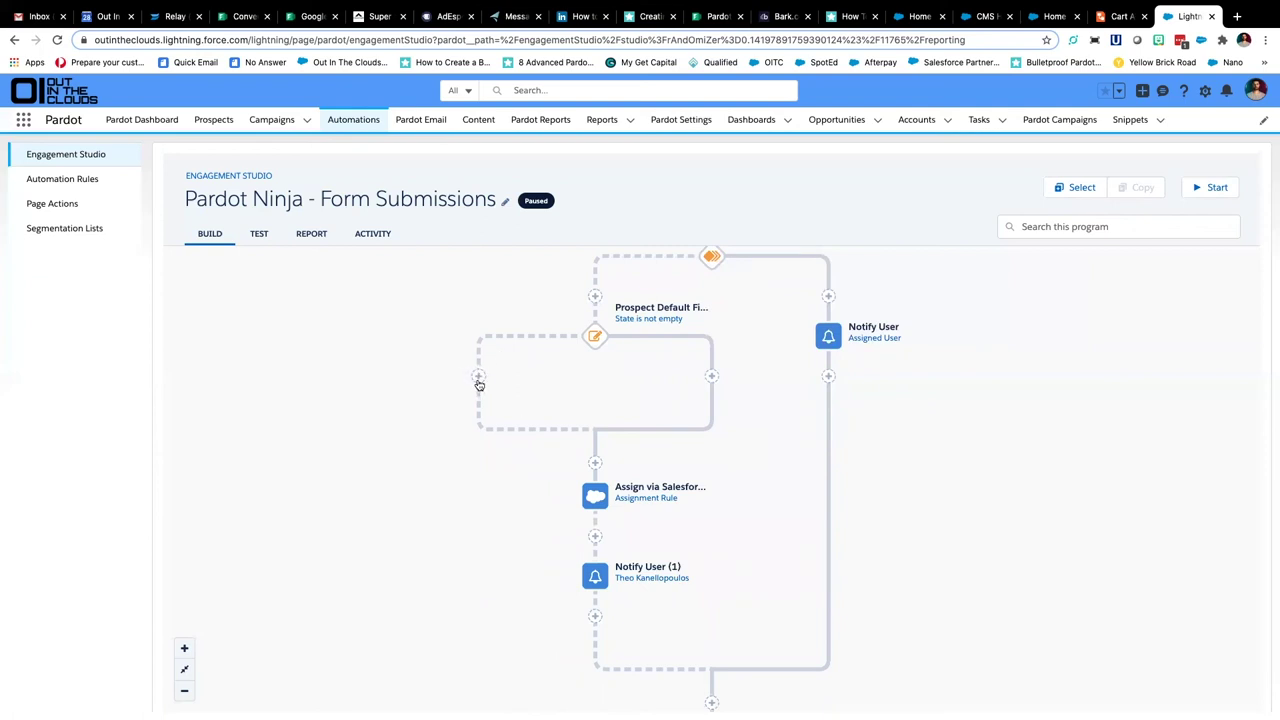
{"action": "scroll", "coordinate": [862, 407], "scroll_direction": "up", "scroll_amount": 3}
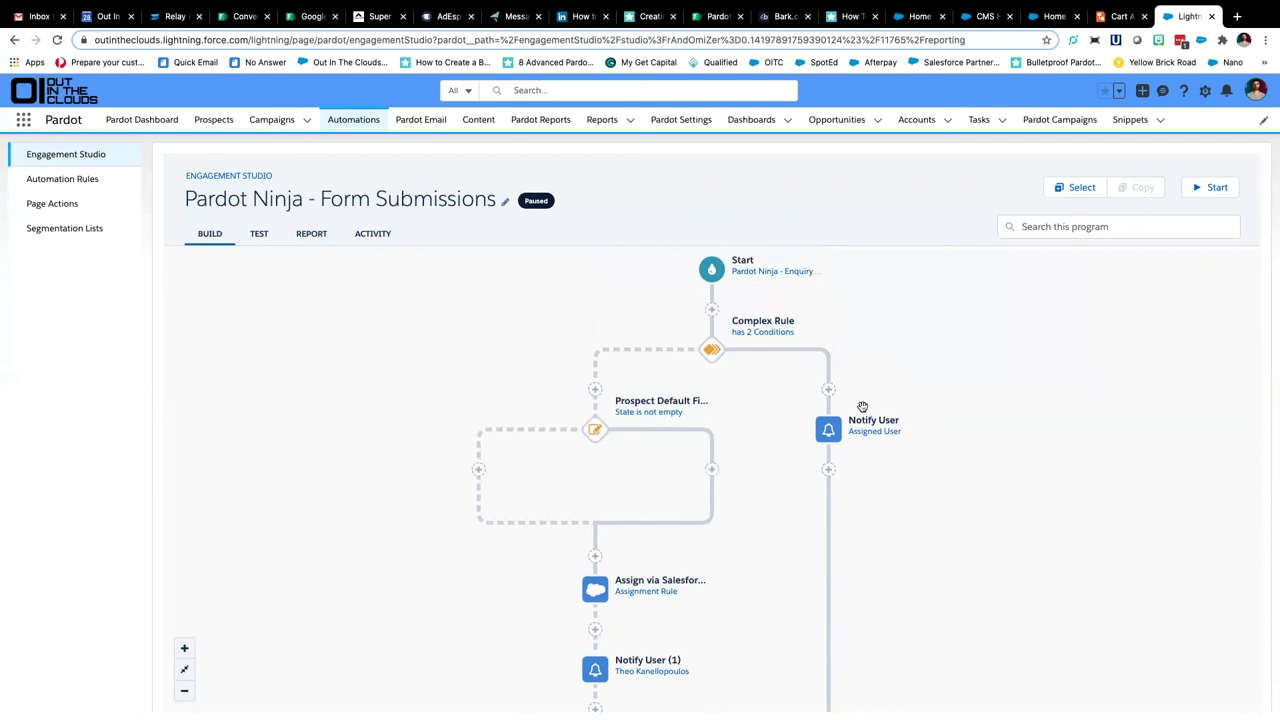